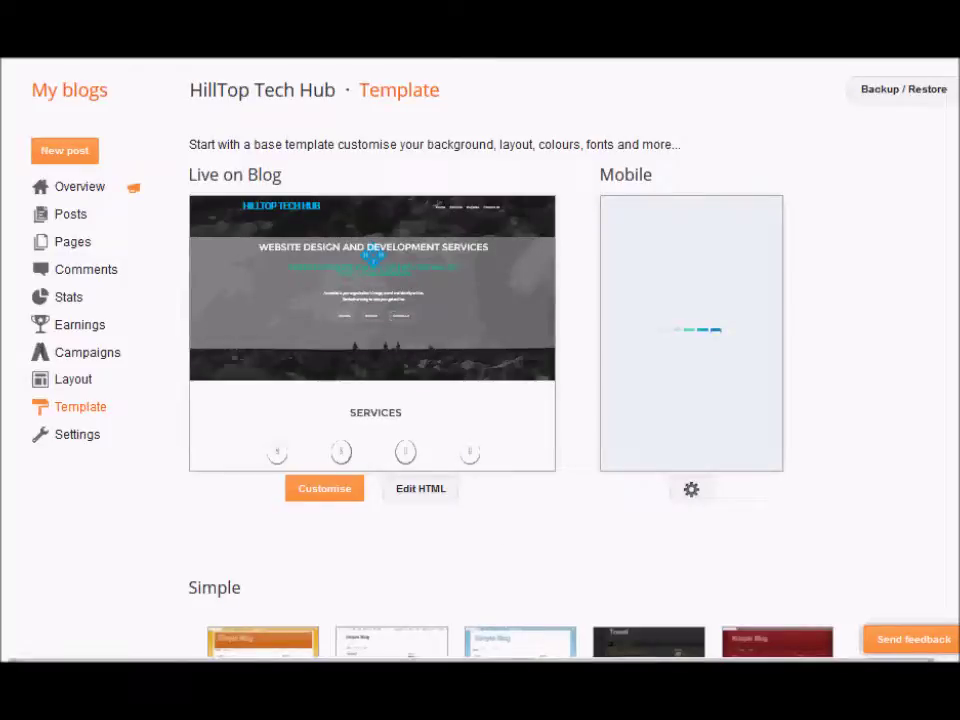
- Switch to the Notepad notes and examine the default blog address line yourblog.blogspot.com
{"action": "mouse_move", "coordinate": [521, 690]}
{"action": "left_click", "coordinate": [521, 600]}
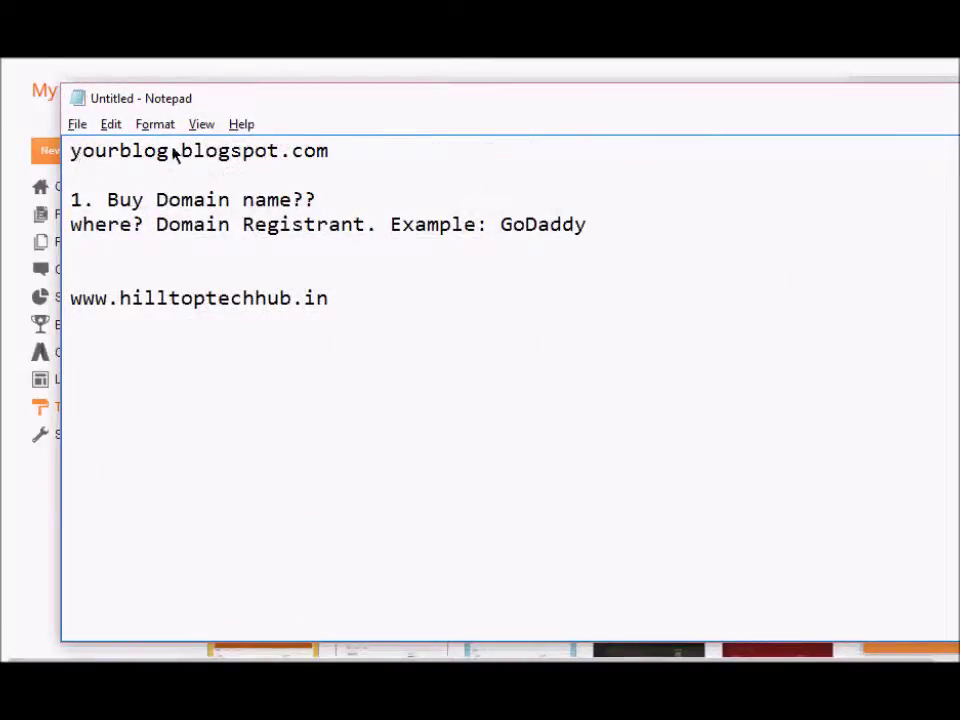
{"action": "left_click_drag", "start_coordinate": [240, 152], "coordinate": [344, 153]}
{"action": "left_click", "coordinate": [360, 156]}
{"action": "left_click_drag", "start_coordinate": [371, 161], "coordinate": [72, 163]}
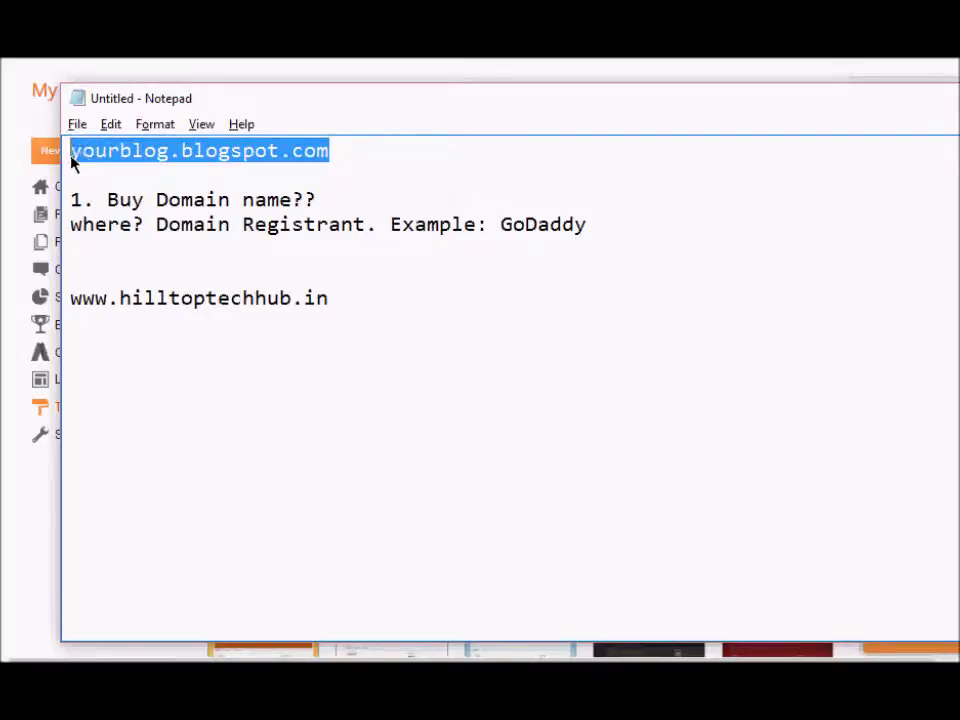
{"action": "left_click", "coordinate": [72, 163]}
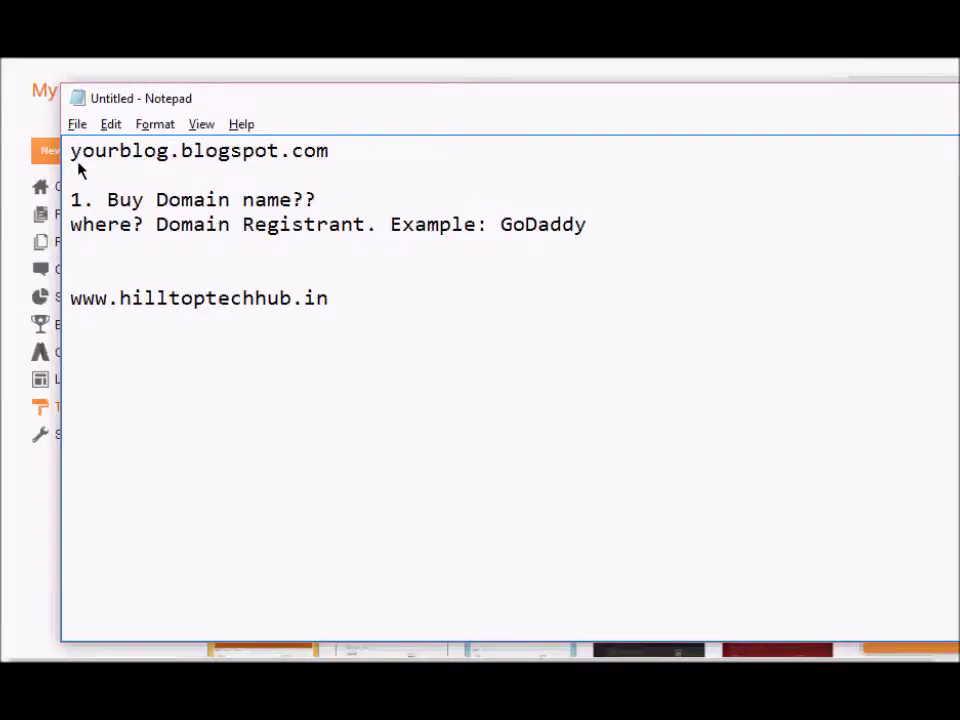
{"action": "left_click_drag", "start_coordinate": [72, 163], "coordinate": [333, 162]}
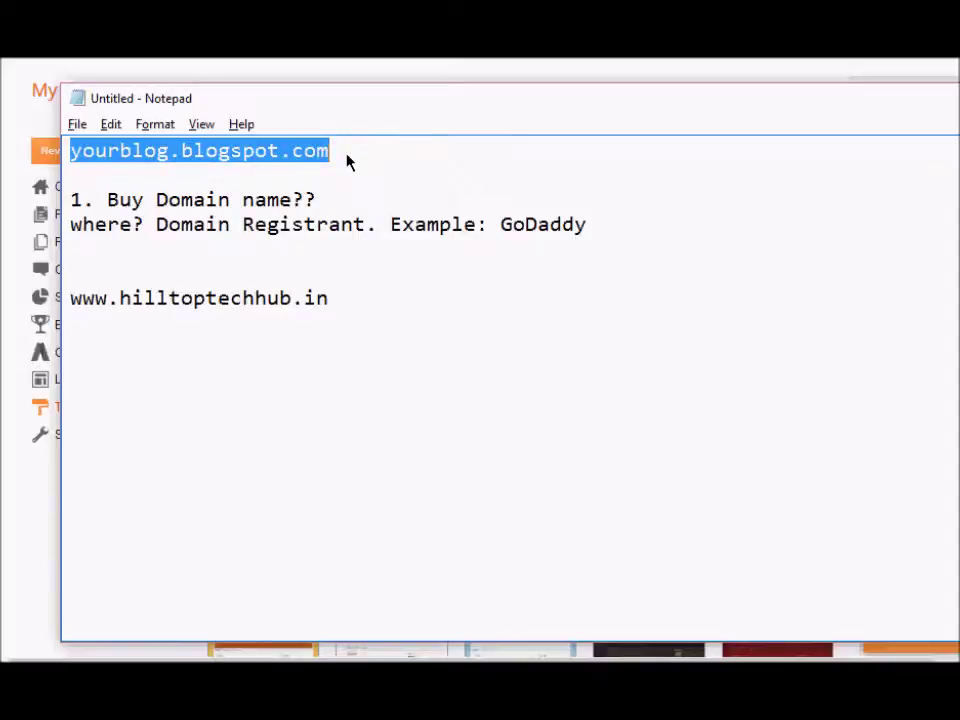
{"action": "left_click", "coordinate": [350, 175]}
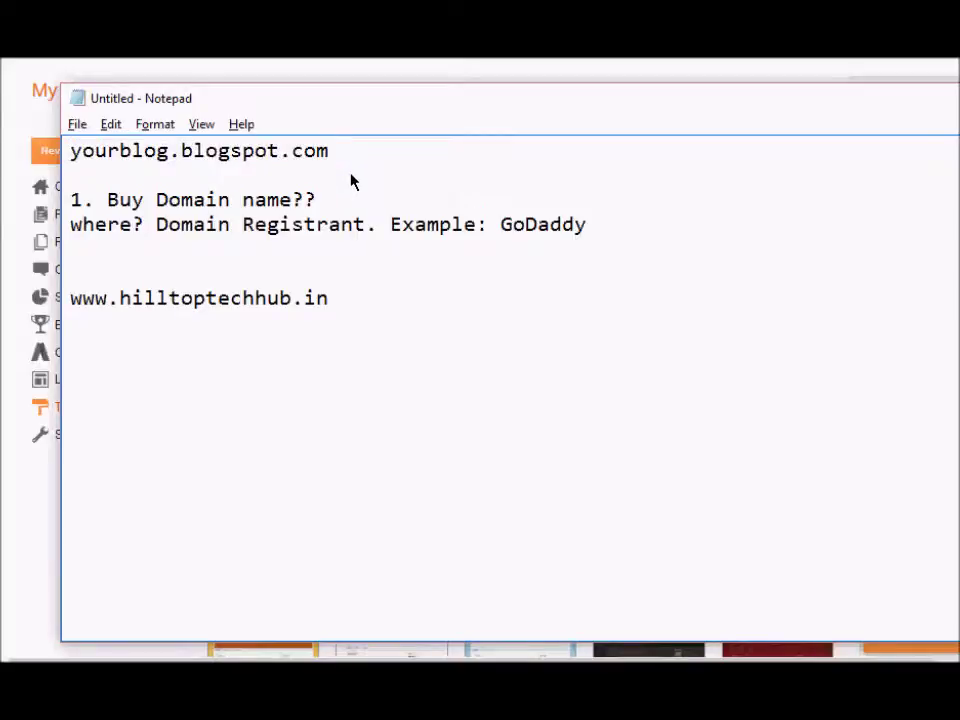
- Switch to Blogger in the browser, view the live blog with its current address, and close the blog page
{"action": "key", "text": "alt+Tab"}
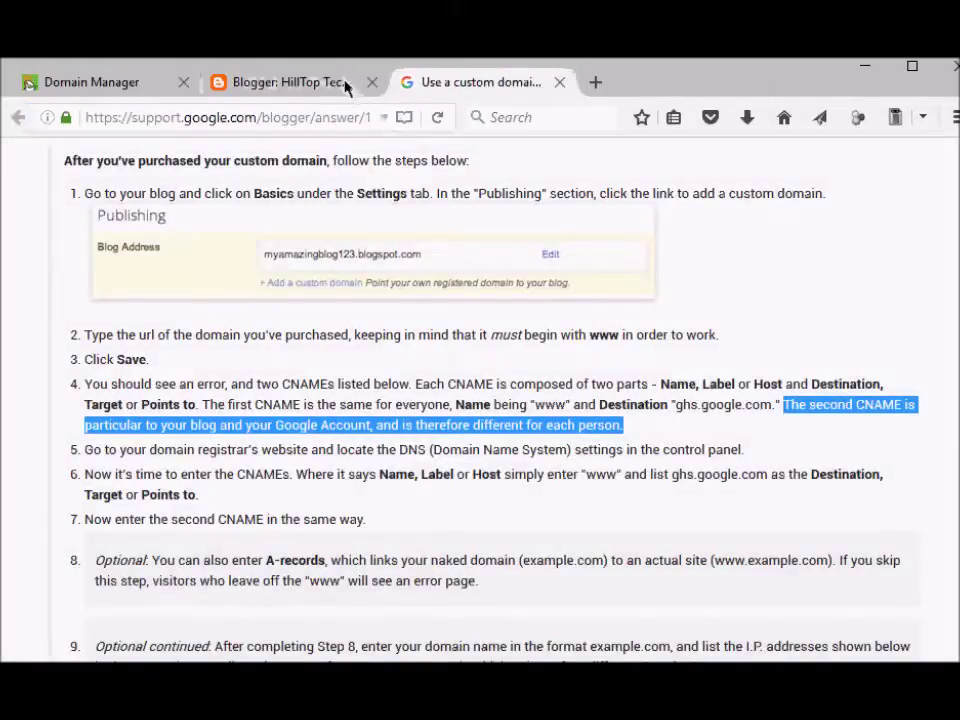
{"action": "left_click", "coordinate": [347, 84]}
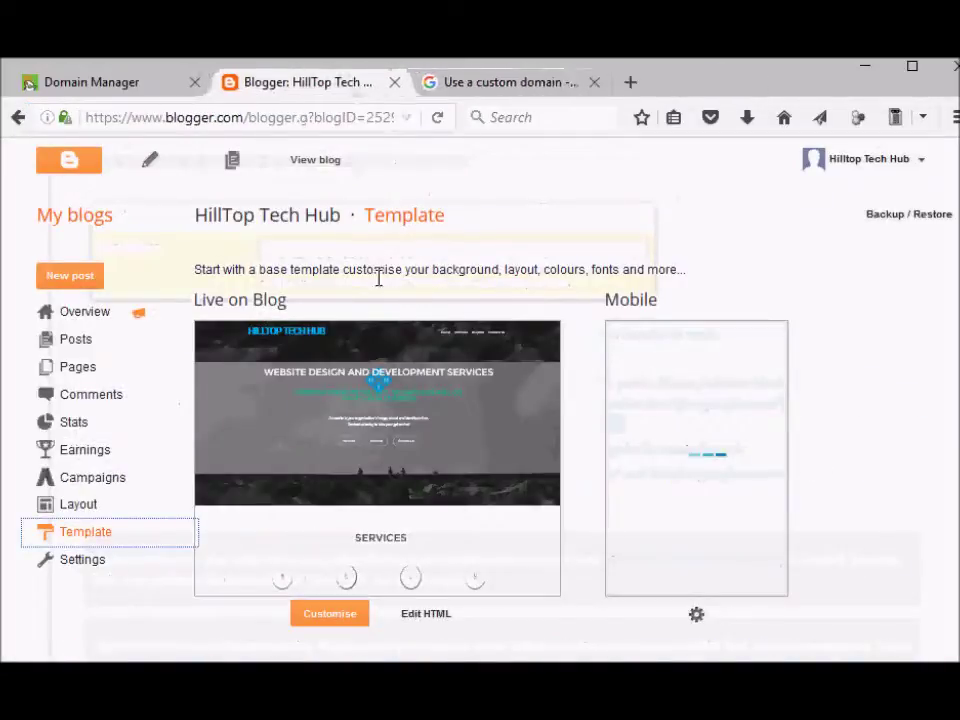
{"action": "left_click", "coordinate": [315, 161]}
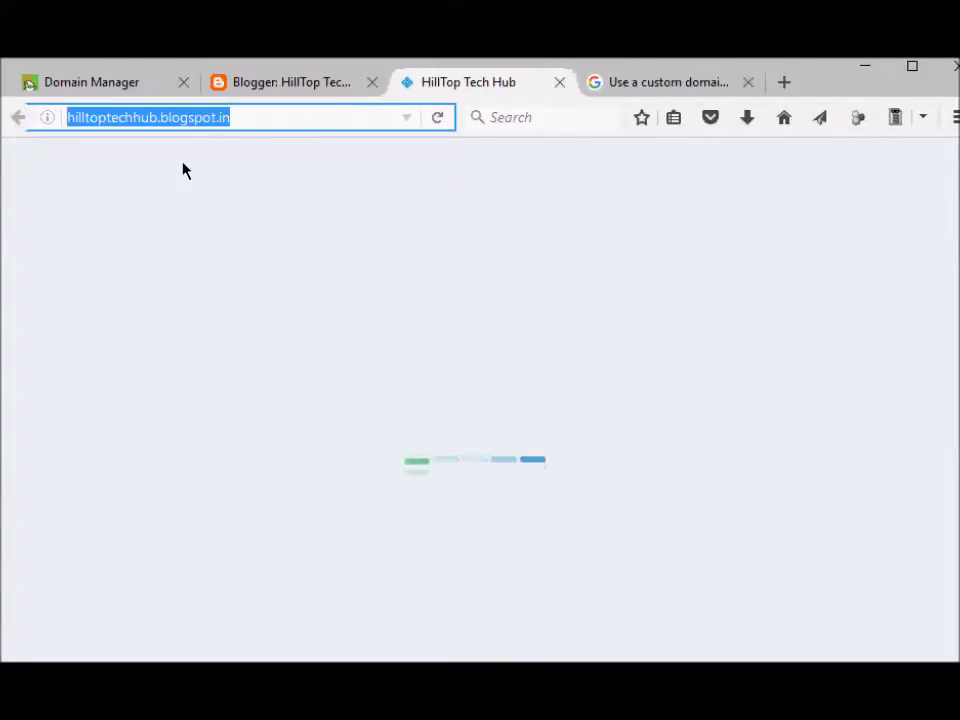
{"action": "left_click", "coordinate": [558, 86]}
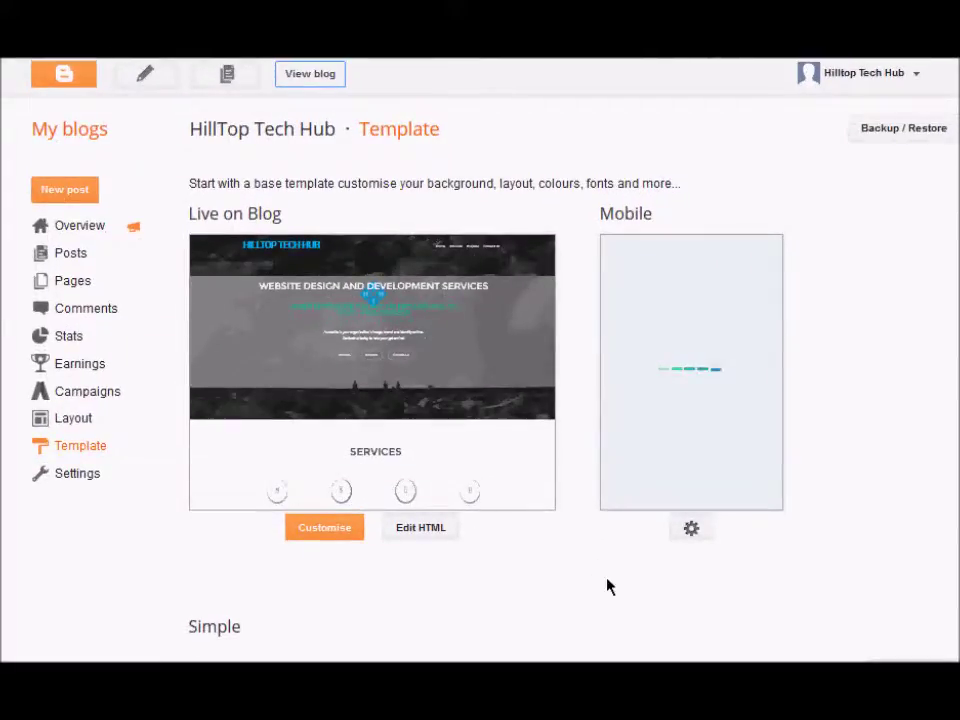
- Switch to the Notepad notes and review the lines on buying a domain name, domain registrants and the example custom domain
{"action": "mouse_move", "coordinate": [522, 690]}
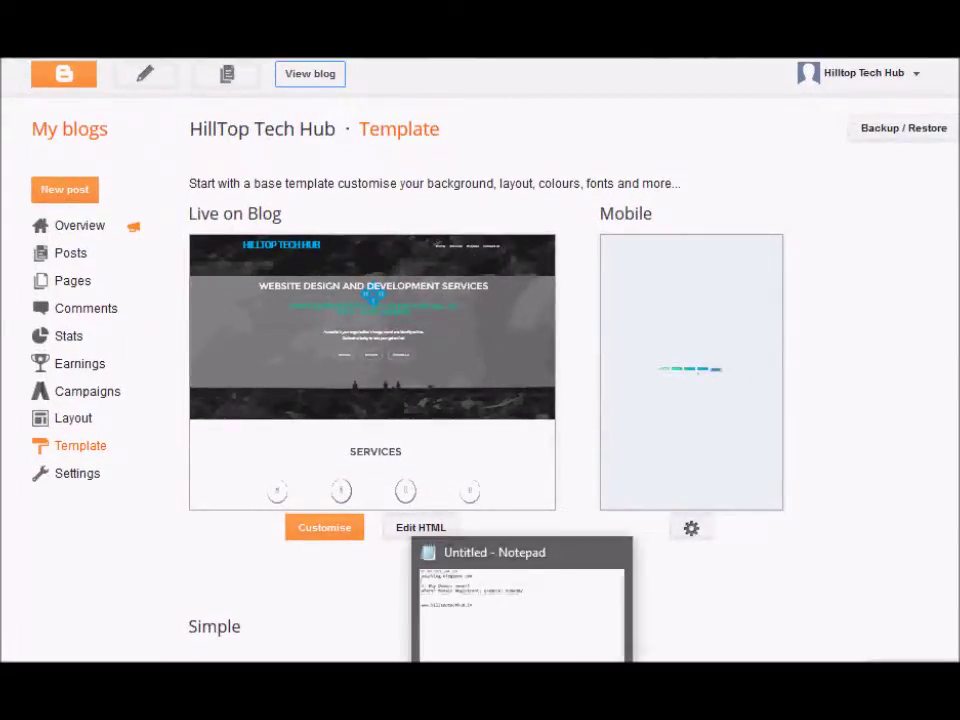
{"action": "left_click", "coordinate": [519, 648]}
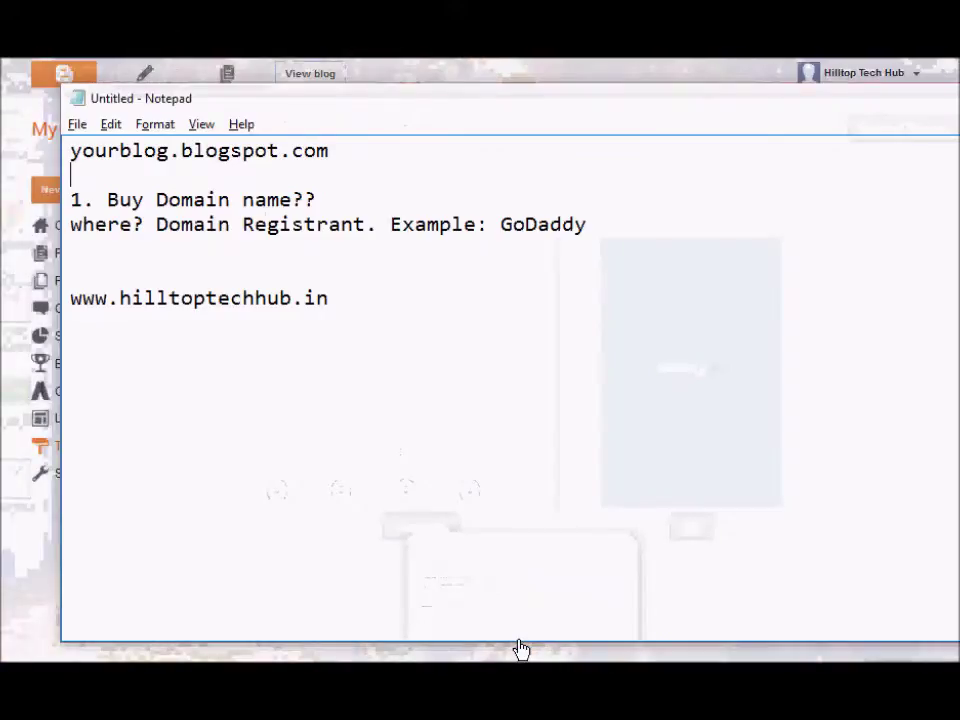
{"action": "left_click_drag", "start_coordinate": [343, 206], "coordinate": [21, 191]}
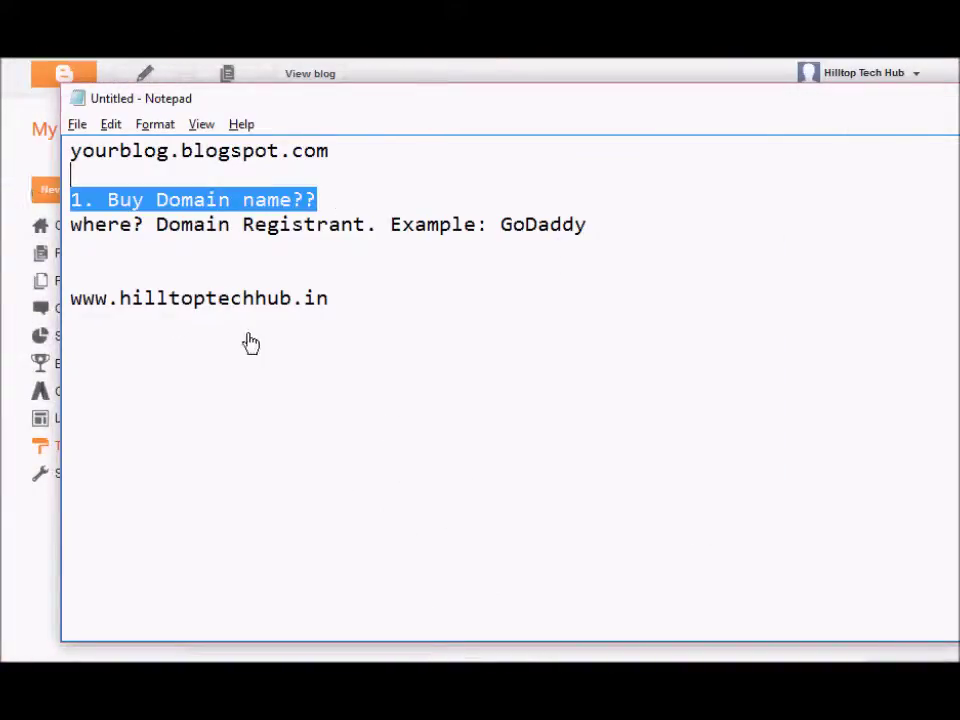
{"action": "double_click", "coordinate": [118, 229]}
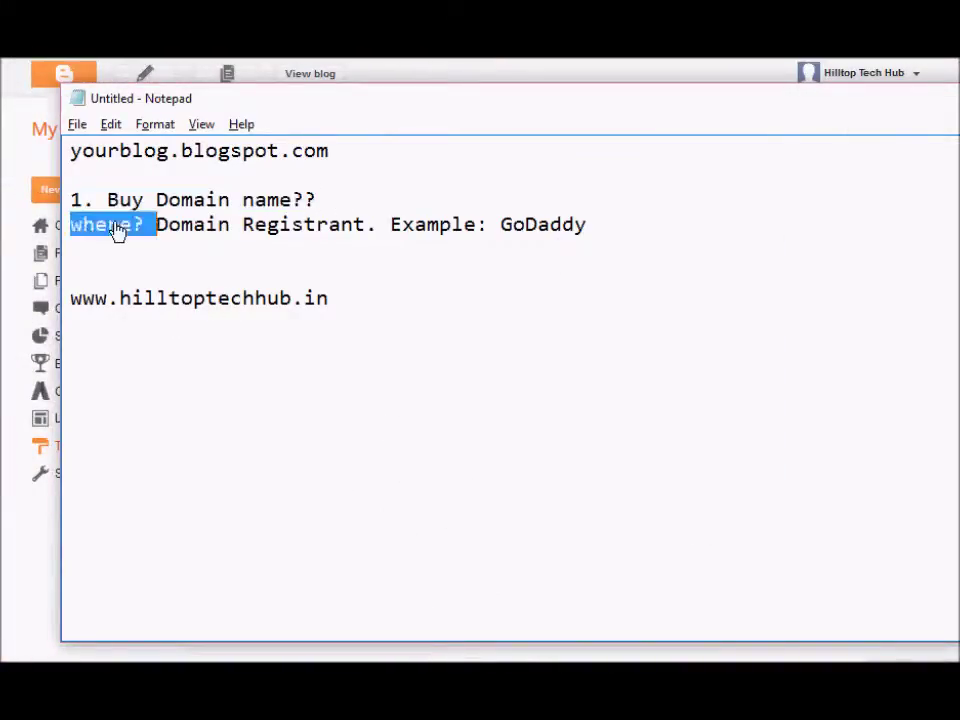
{"action": "left_click_drag", "start_coordinate": [156, 224], "coordinate": [290, 230]}
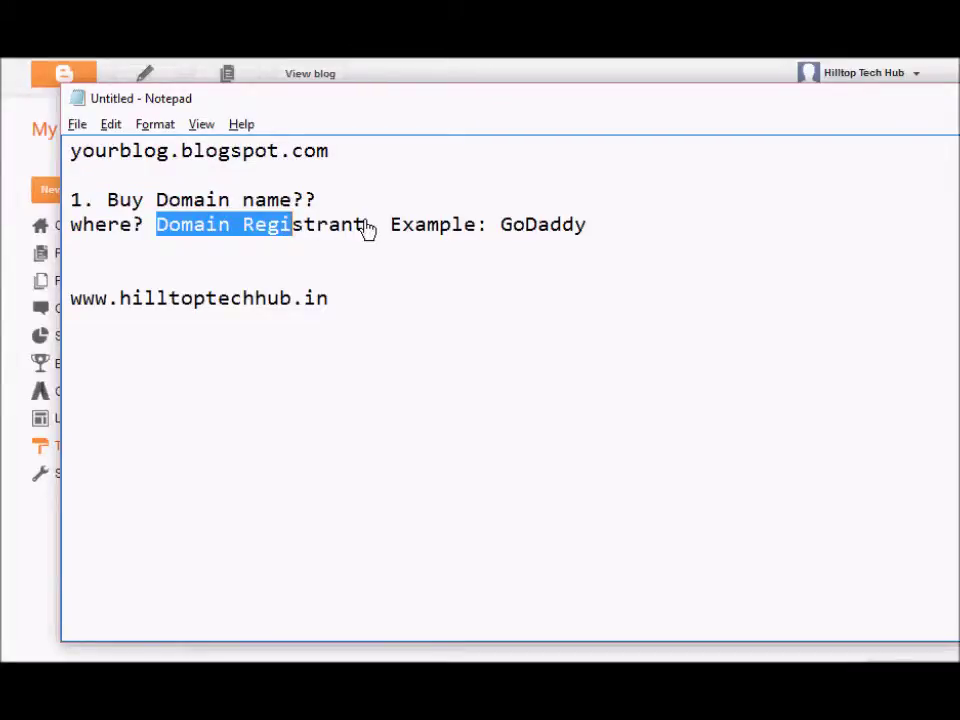
{"action": "left_click_drag", "start_coordinate": [367, 228], "coordinate": [156, 229]}
{"action": "left_click", "coordinate": [416, 234]}
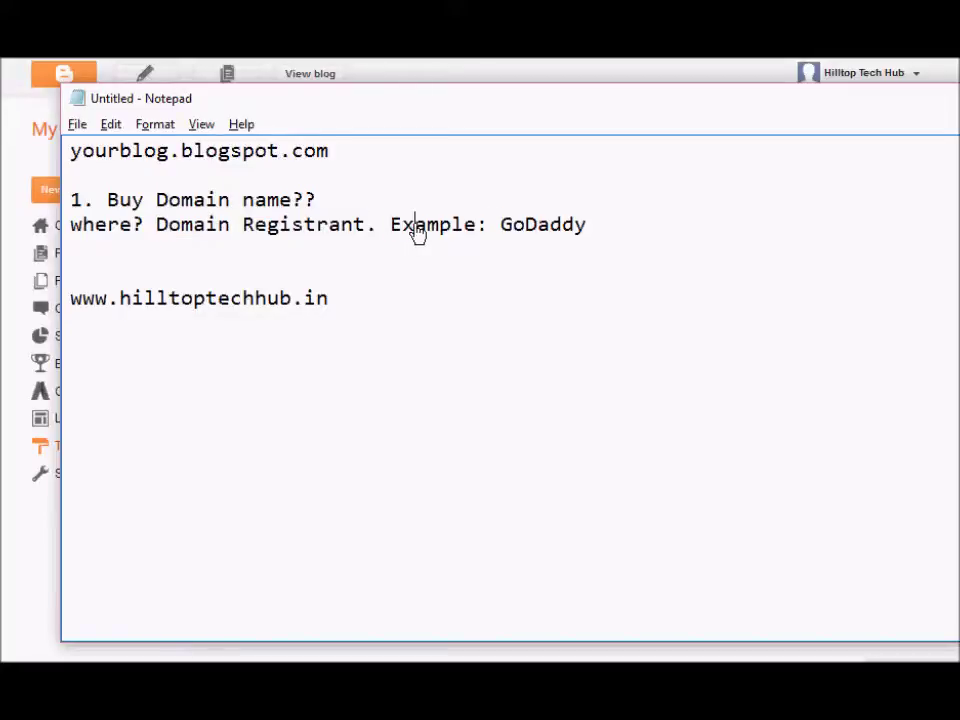
{"action": "double_click", "coordinate": [416, 232]}
{"action": "double_click", "coordinate": [544, 229]}
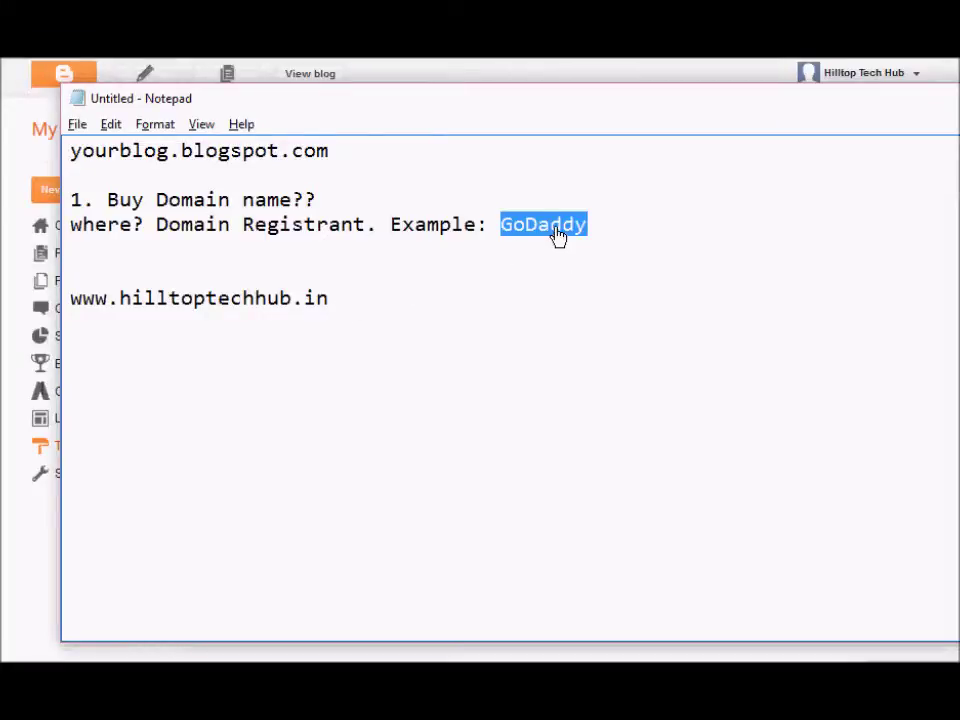
{"action": "left_click_drag", "start_coordinate": [345, 302], "coordinate": [118, 302]}
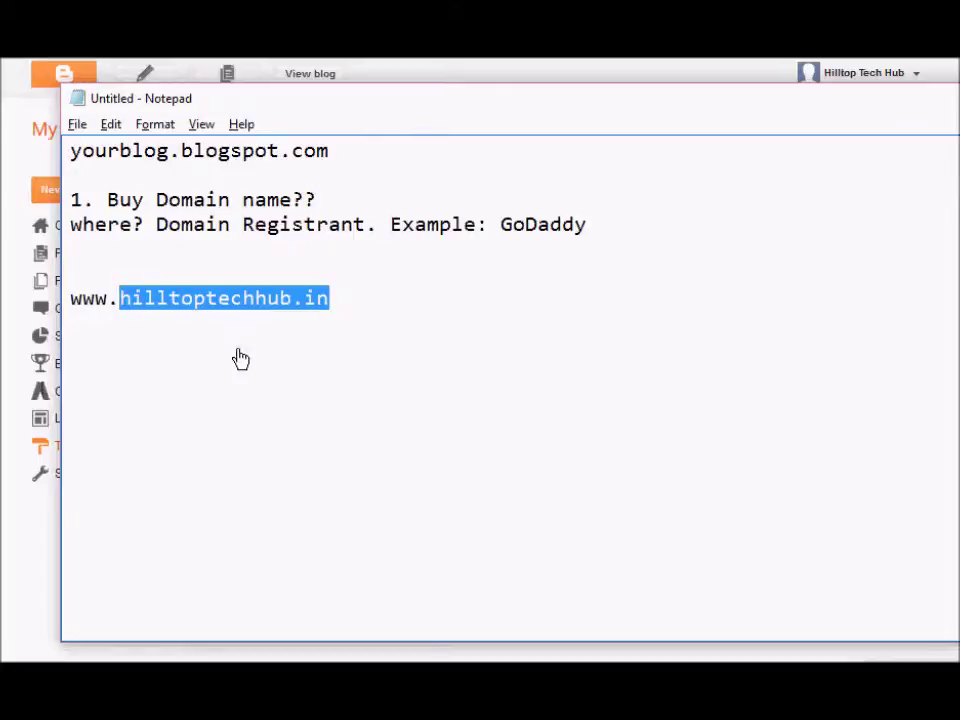
{"action": "double_click", "coordinate": [172, 306]}
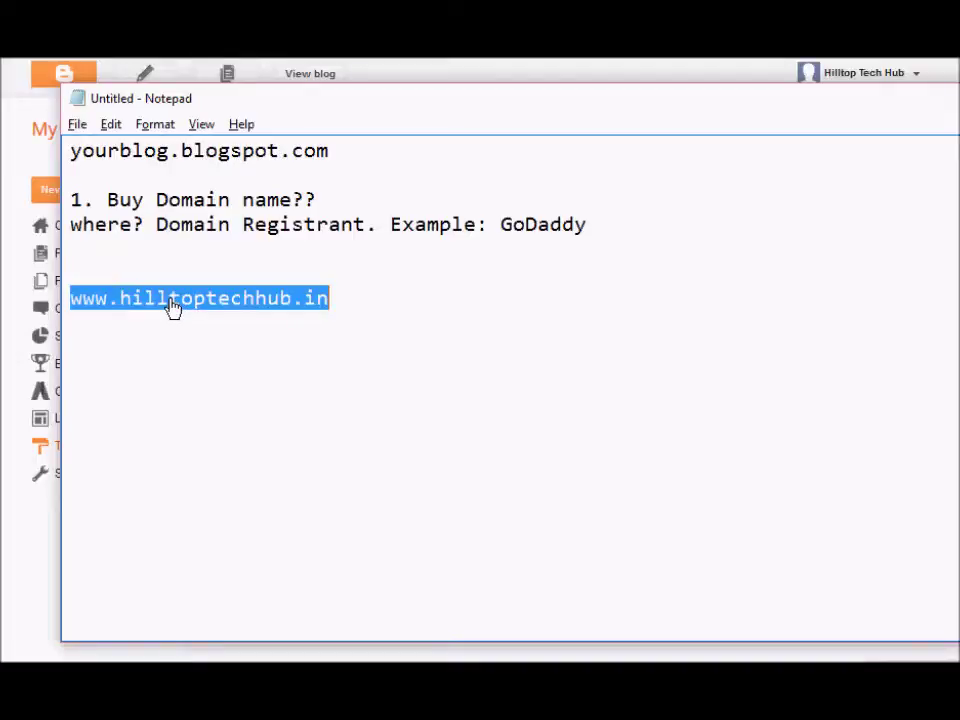
{"action": "left_click", "coordinate": [876, 92]}
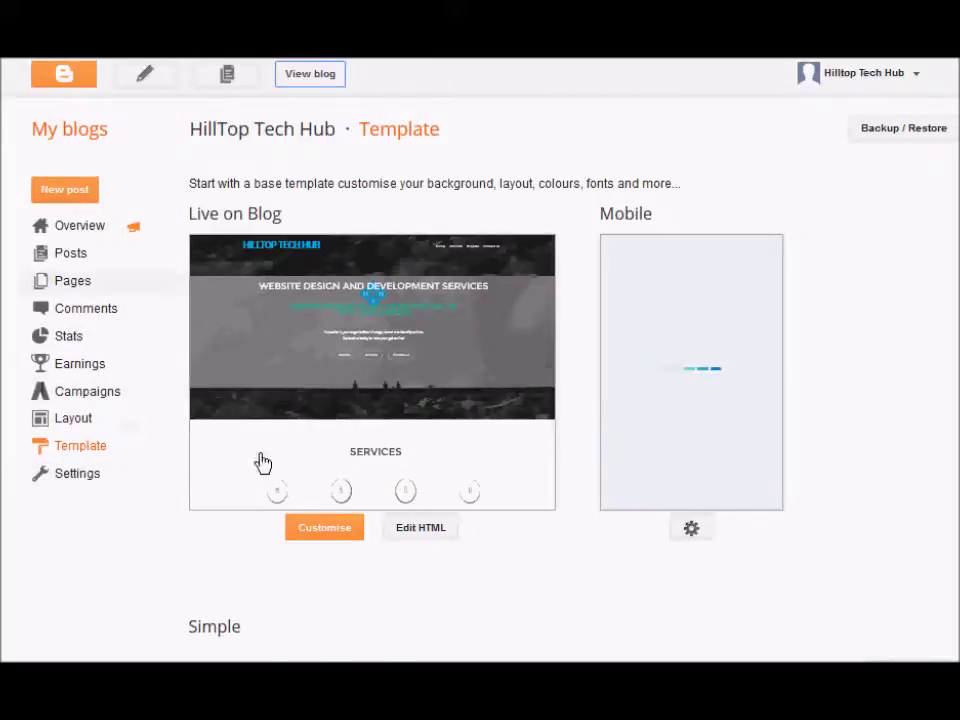
- Open the blog's basic settings and bring up the third-party URL setup for the blog address under Publishing
{"action": "left_click", "coordinate": [70, 478]}
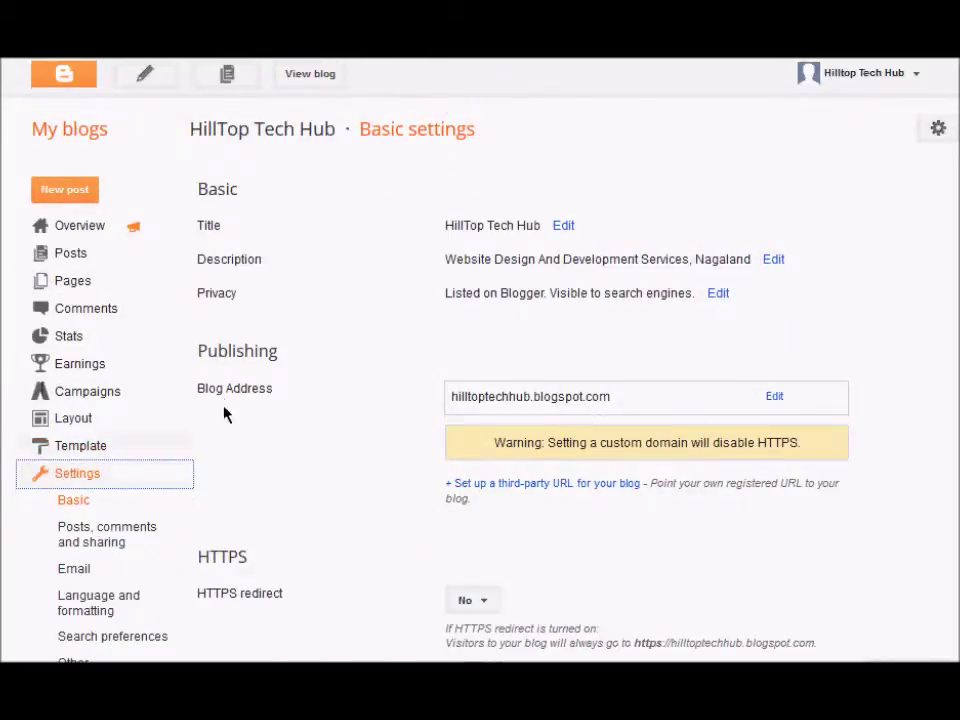
{"action": "double_click", "coordinate": [240, 360]}
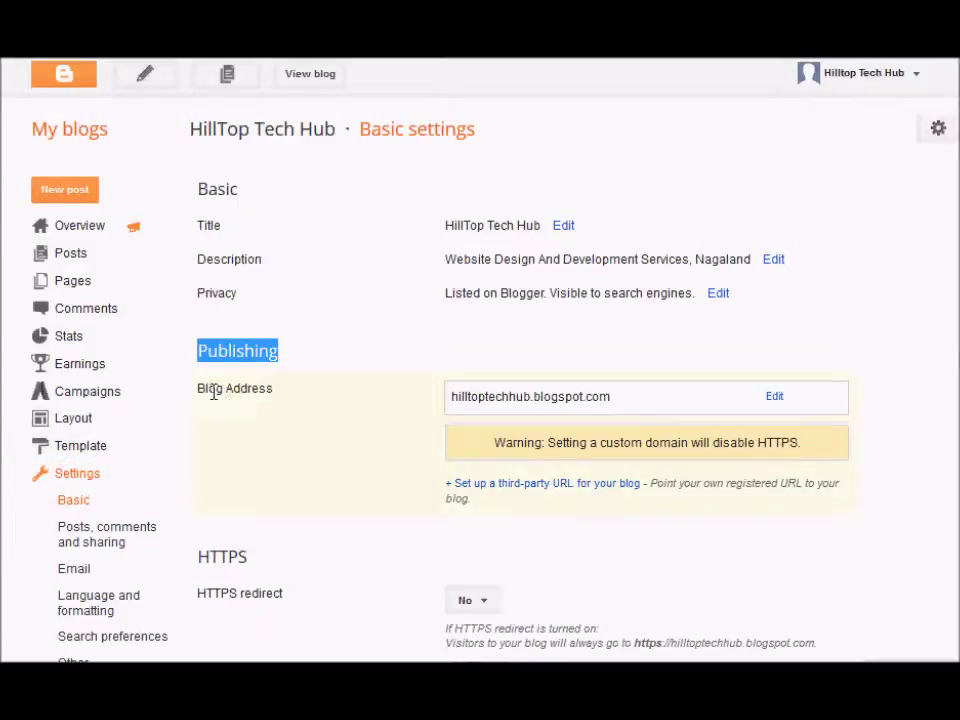
{"action": "left_click_drag", "start_coordinate": [198, 393], "coordinate": [285, 400]}
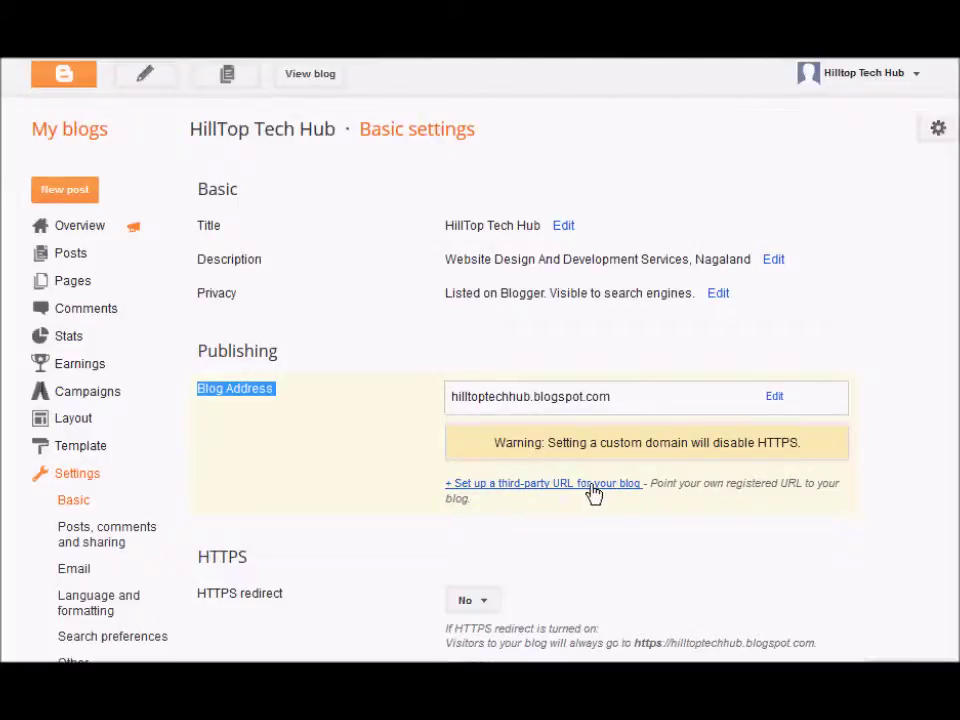
{"action": "left_click_drag", "start_coordinate": [662, 487], "coordinate": [828, 490]}
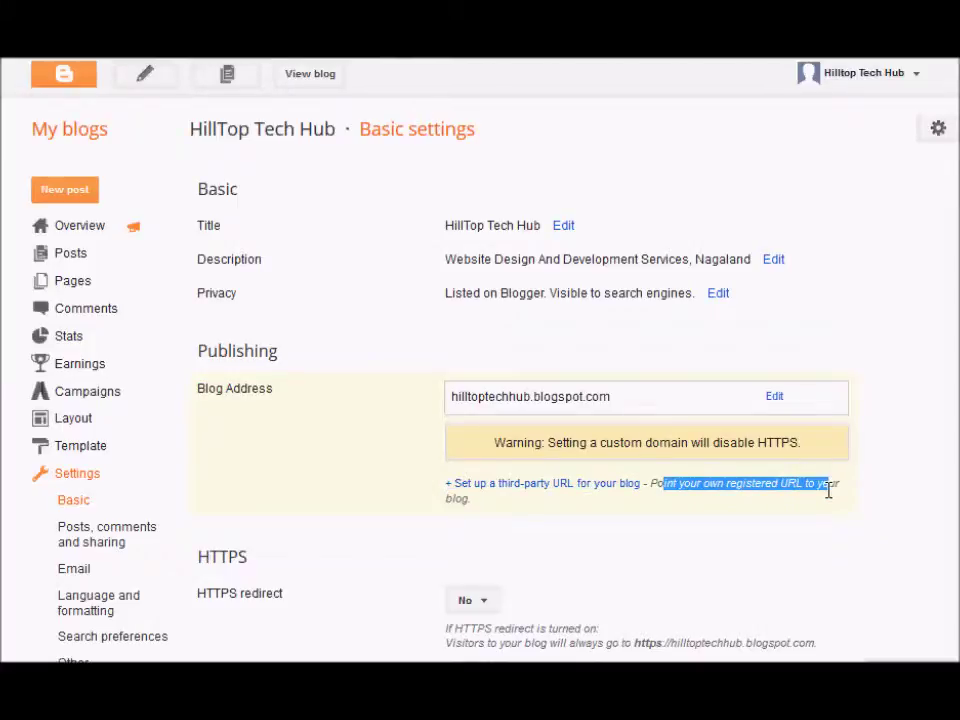
{"action": "left_click", "coordinate": [553, 486]}
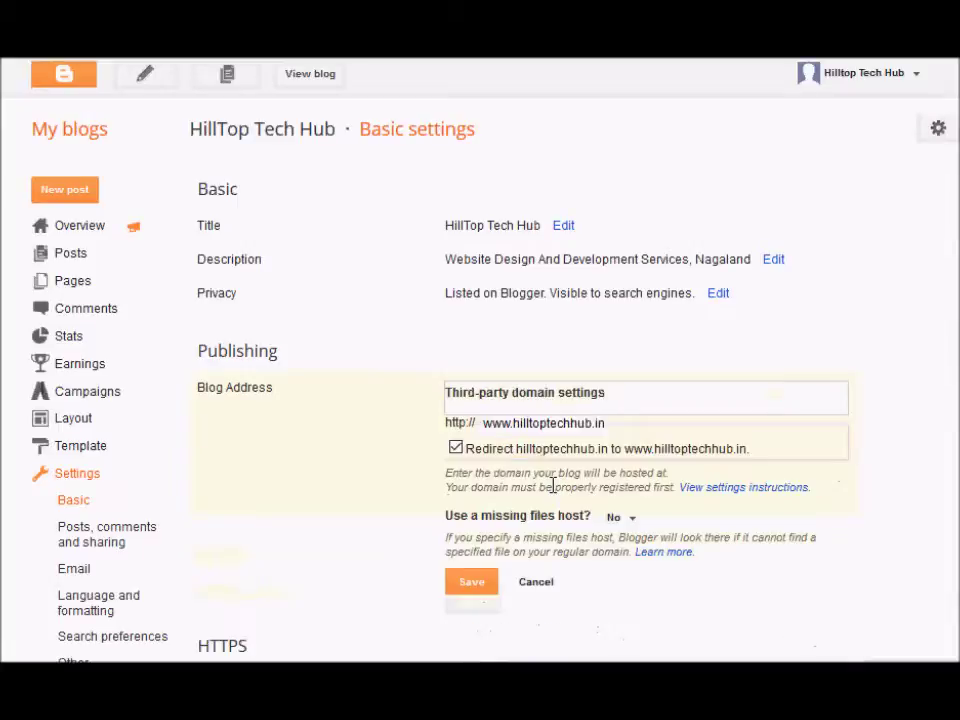
{"action": "scroll", "coordinate": [558, 484], "scroll_direction": "down", "scroll_amount": 3}
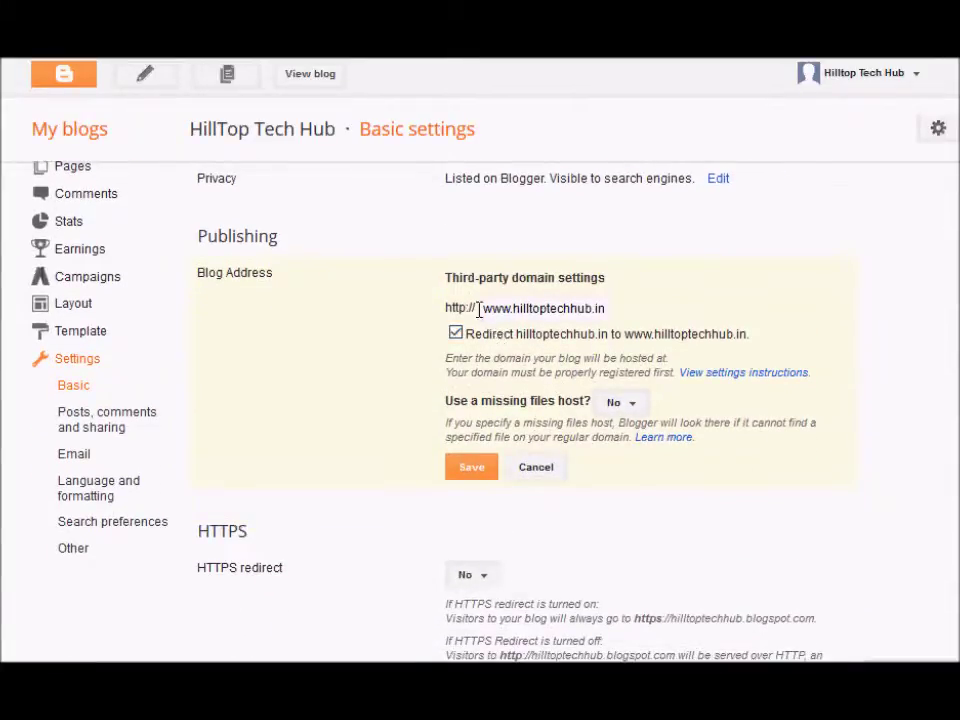
{"action": "left_click_drag", "start_coordinate": [482, 307], "coordinate": [666, 303]}
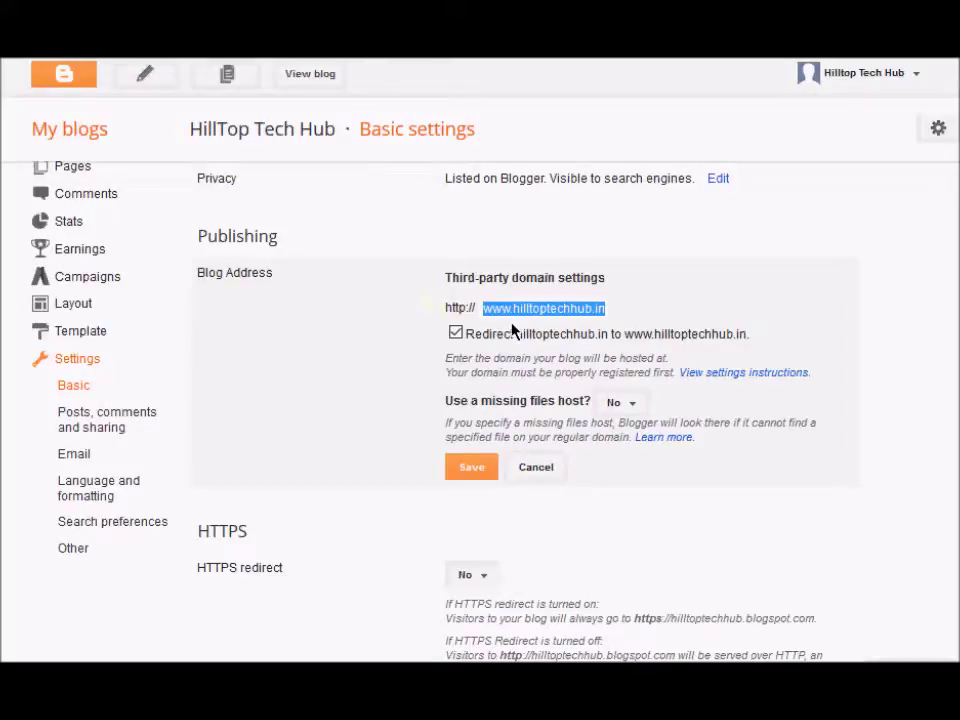
{"action": "double_click", "coordinate": [535, 308]}
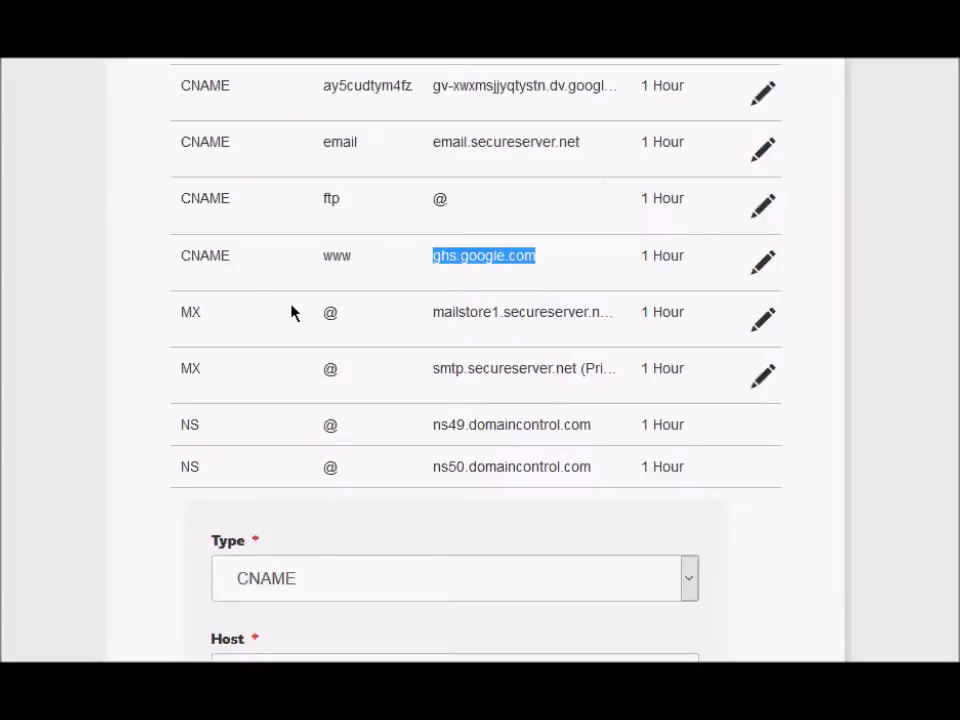
- Switch to GoDaddy's DNS management page and examine the domain name and its records
{"action": "scroll", "coordinate": [290, 310], "scroll_direction": "up", "scroll_amount": 3}
{"action": "scroll", "coordinate": [287, 310], "scroll_direction": "up", "scroll_amount": 5}
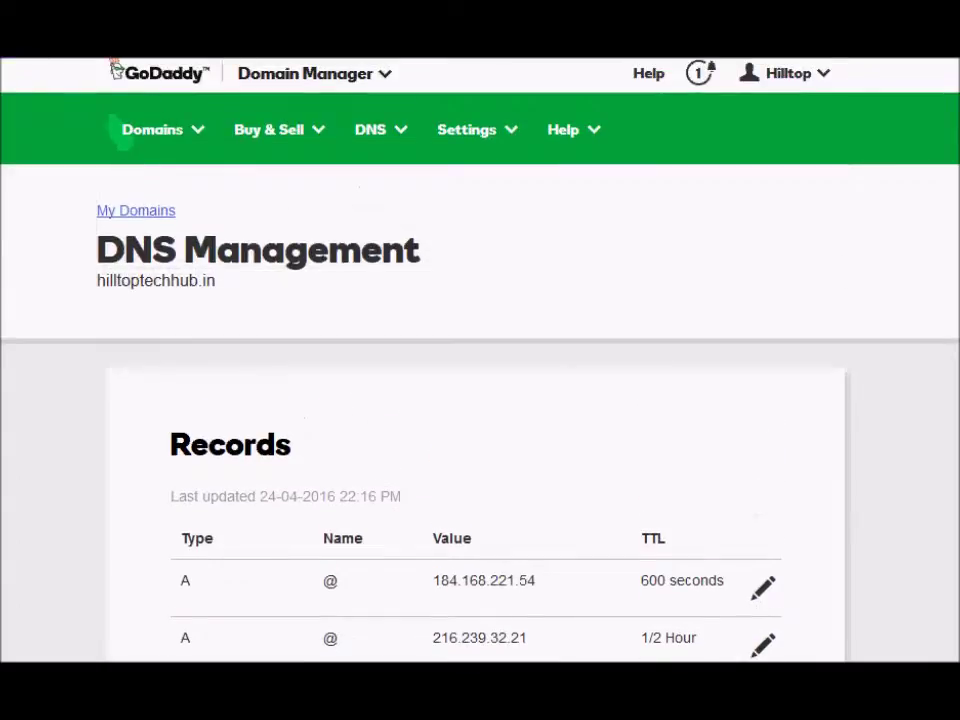
{"action": "scroll", "coordinate": [253, 437], "scroll_direction": "down", "scroll_amount": 4}
{"action": "scroll", "coordinate": [253, 446], "scroll_direction": "up", "scroll_amount": 1}
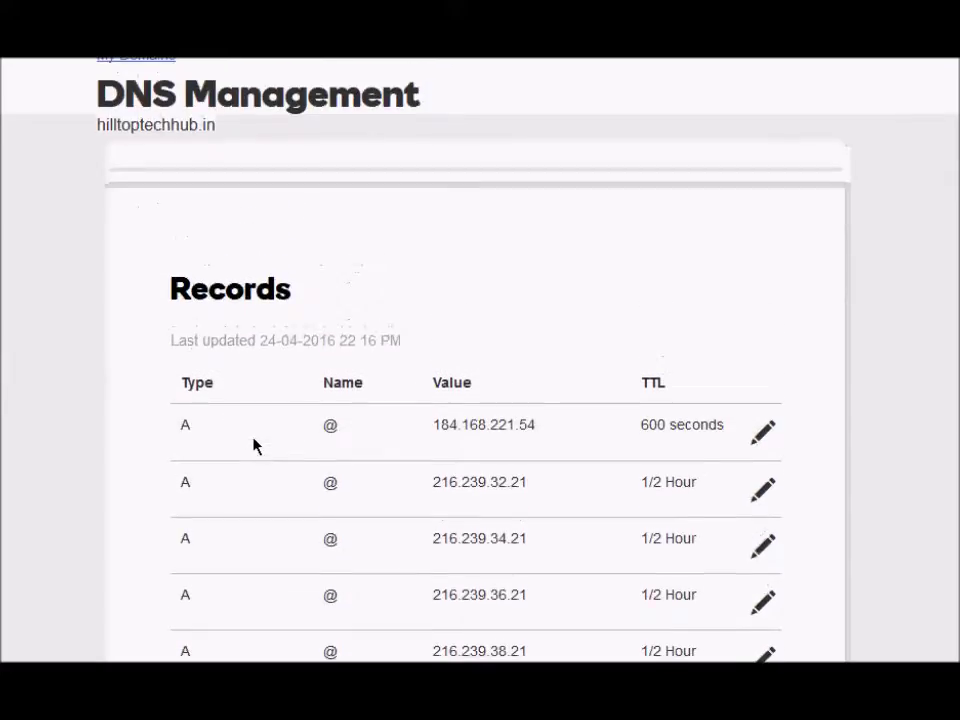
{"action": "left_click_drag", "start_coordinate": [95, 124], "coordinate": [236, 132]}
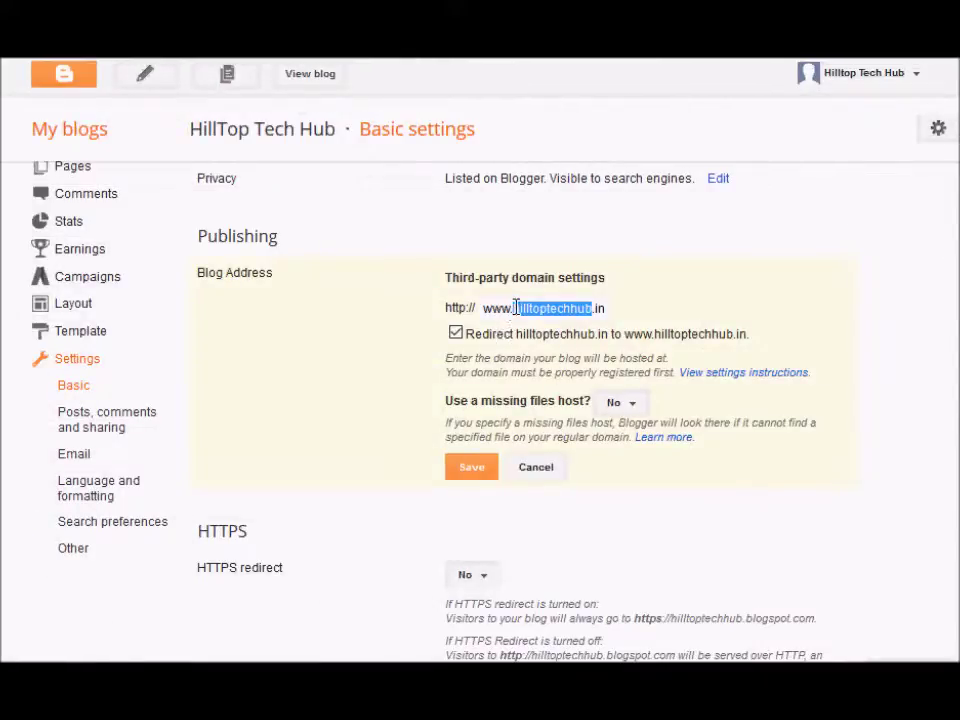
- Try to save the third-party domain without the www prefix, as hilltoptechhub.in, and read Blogger's response
{"action": "left_click_drag", "start_coordinate": [577, 303], "coordinate": [600, 308]}
{"action": "left_click_drag", "start_coordinate": [511, 309], "coordinate": [483, 309]}
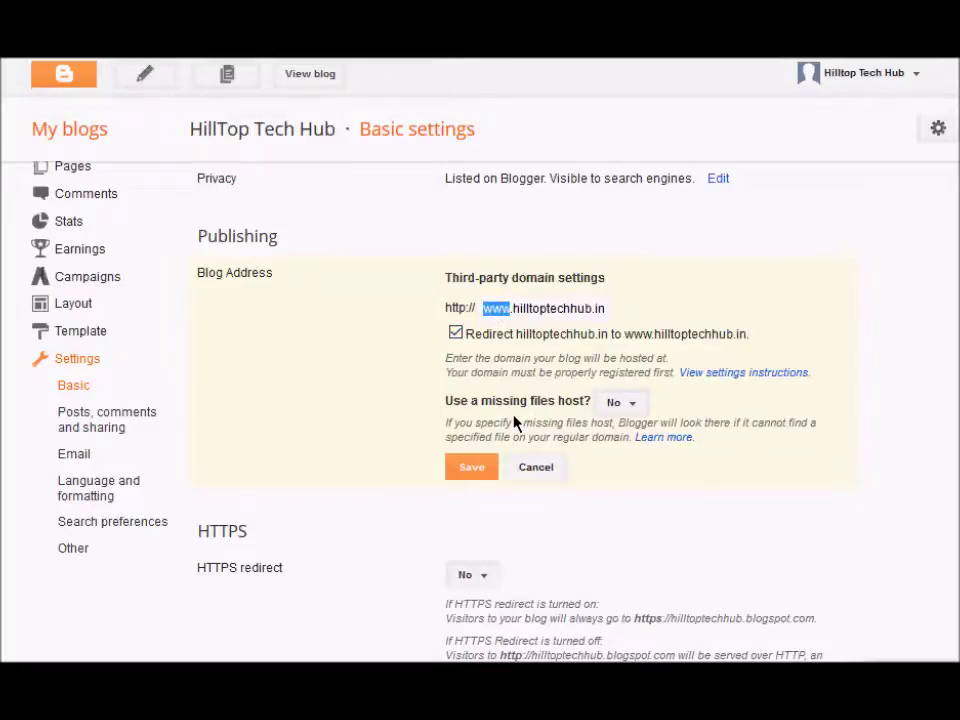
{"action": "key", "text": "BackSpace"}
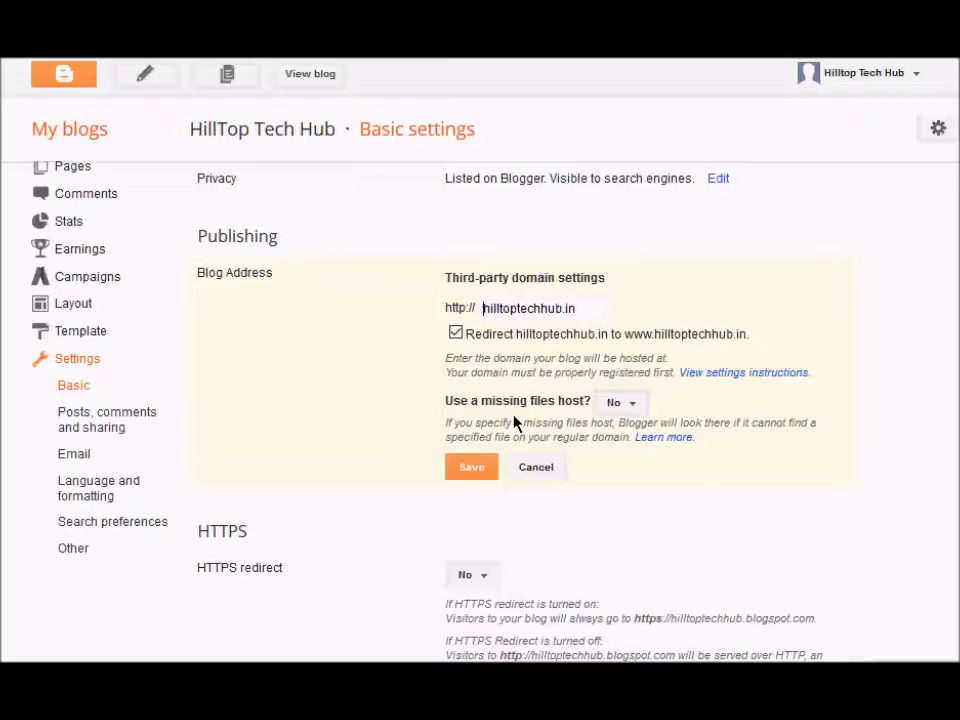
{"action": "left_click", "coordinate": [484, 468]}
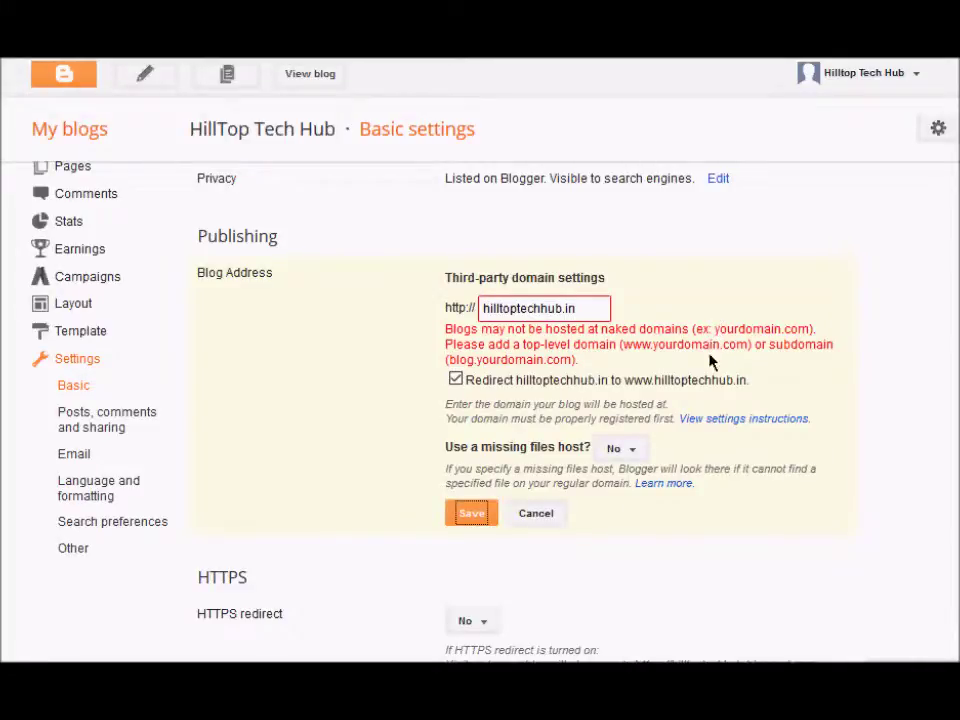
{"action": "double_click", "coordinate": [637, 344]}
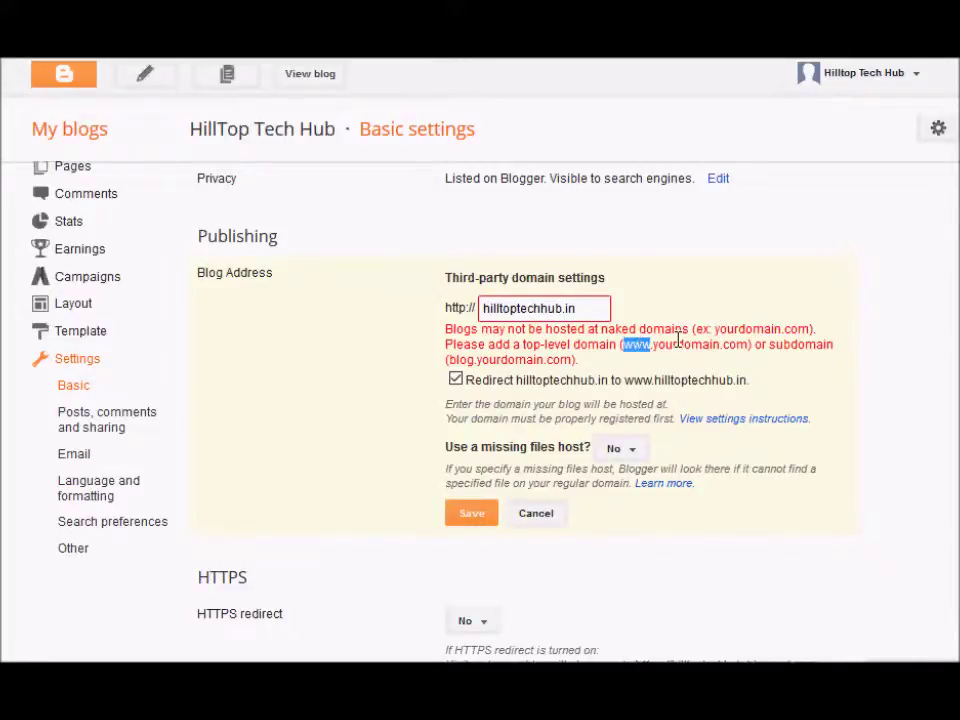
{"action": "double_click", "coordinate": [686, 344]}
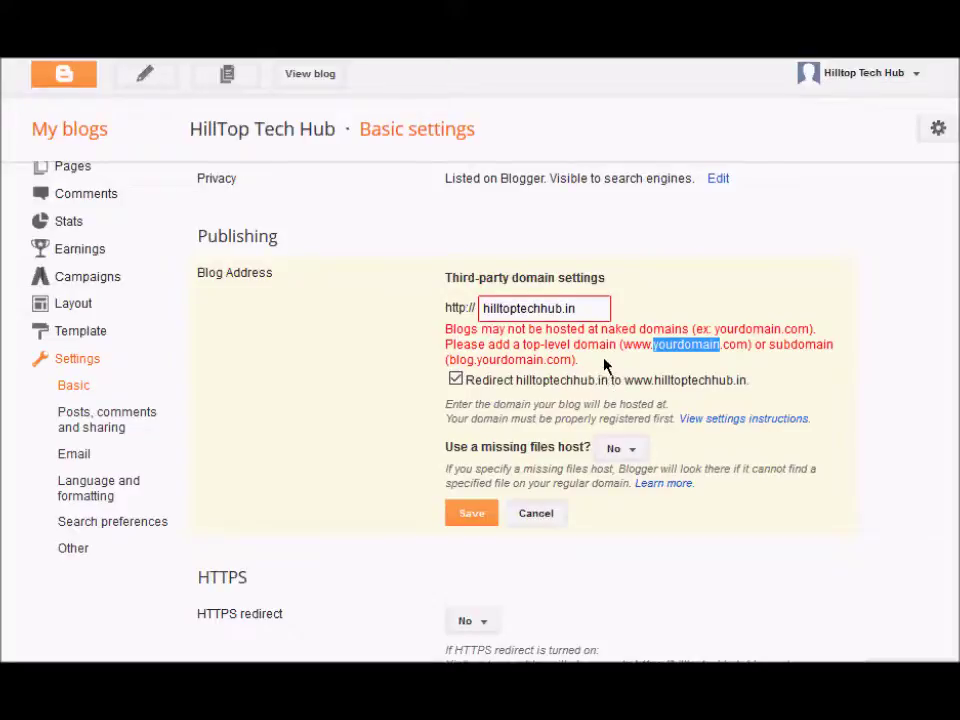
{"action": "left_click", "coordinate": [580, 311]}
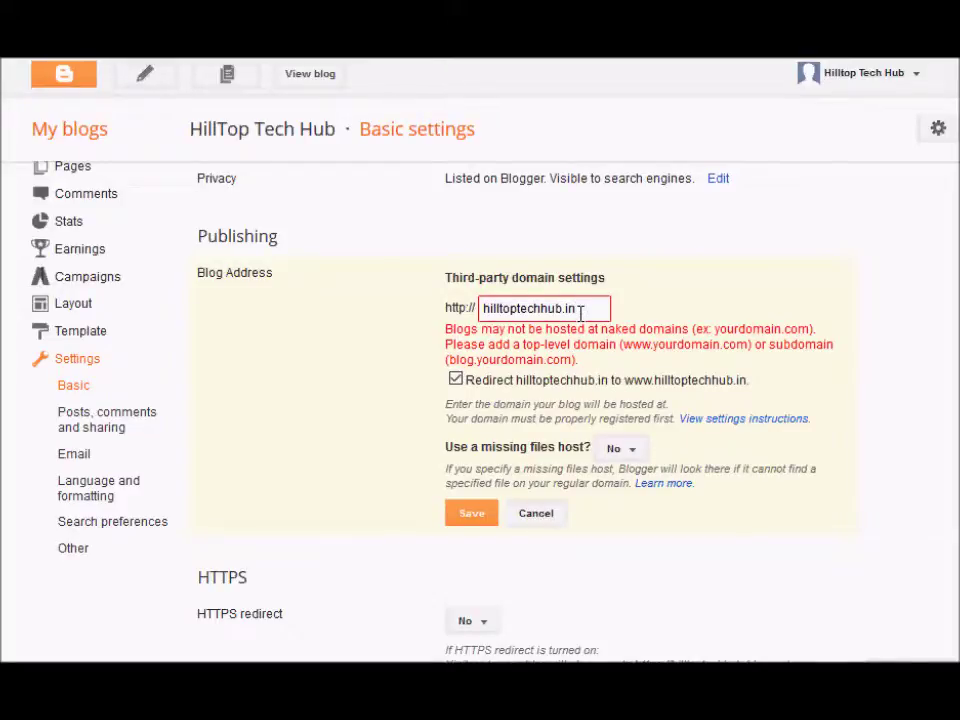
{"action": "type", "text": "www"}
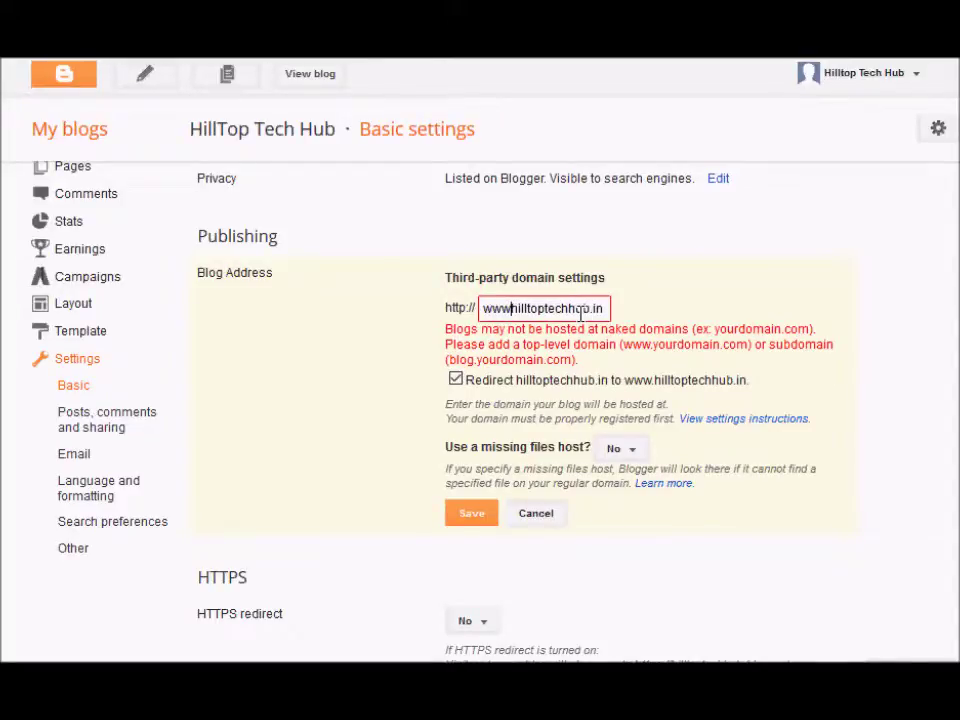
{"action": "type", "text": "."}
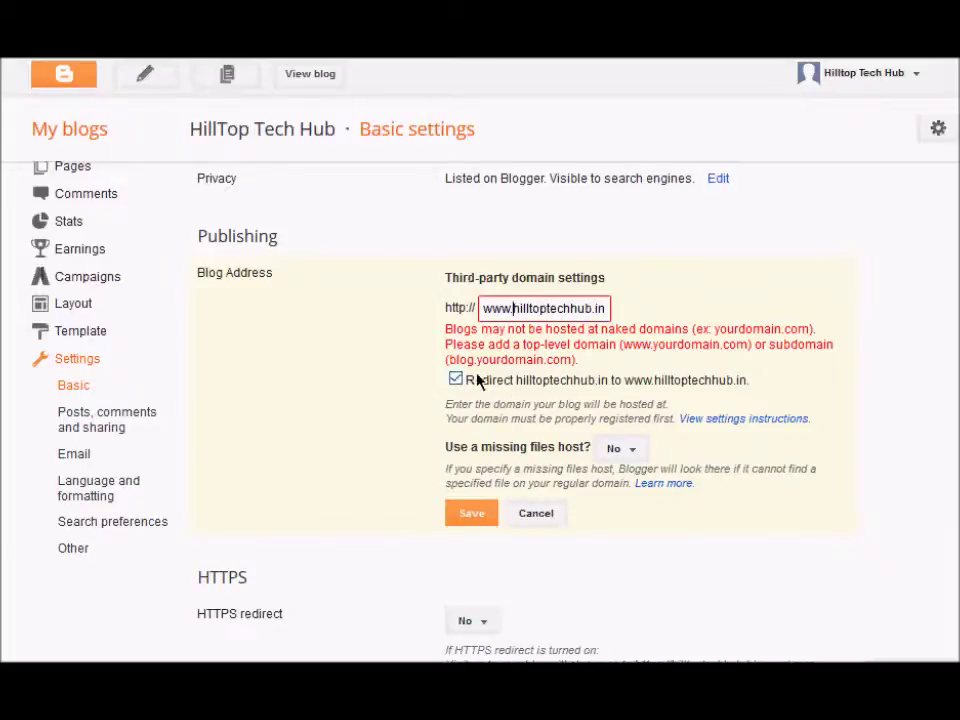
- Compare the redirect from hilltoptechhub.in with the www address, keep it enabled and save the third-party domain settings
{"action": "double_click", "coordinate": [530, 384]}
{"action": "double_click", "coordinate": [645, 381]}
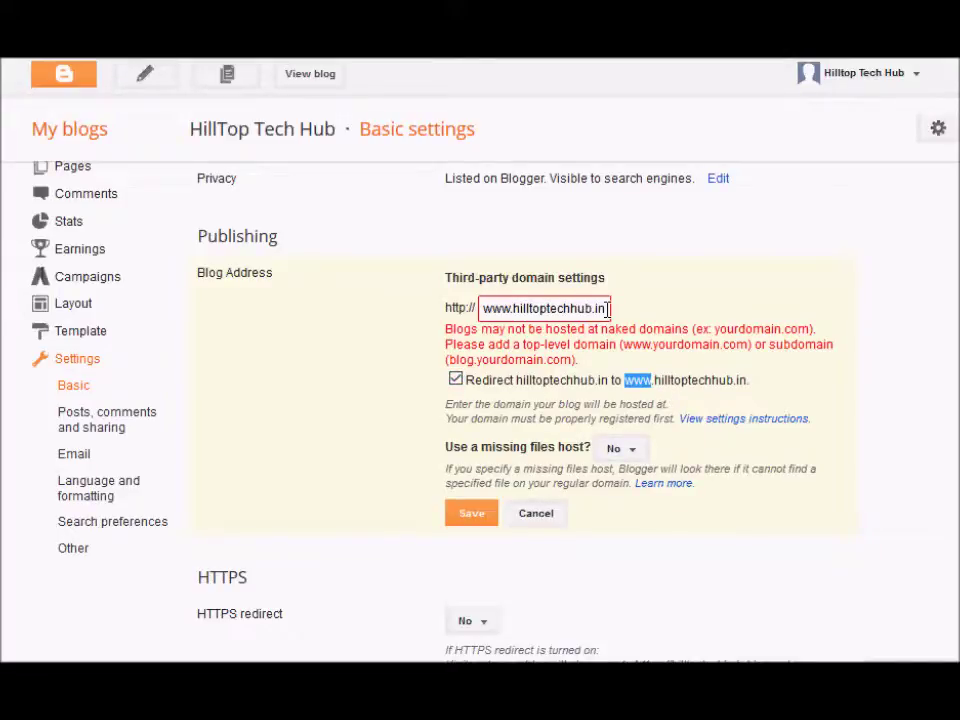
{"action": "left_click_drag", "start_coordinate": [608, 310], "coordinate": [481, 307]}
{"action": "left_click", "coordinate": [482, 307]}
{"action": "double_click", "coordinate": [487, 309]}
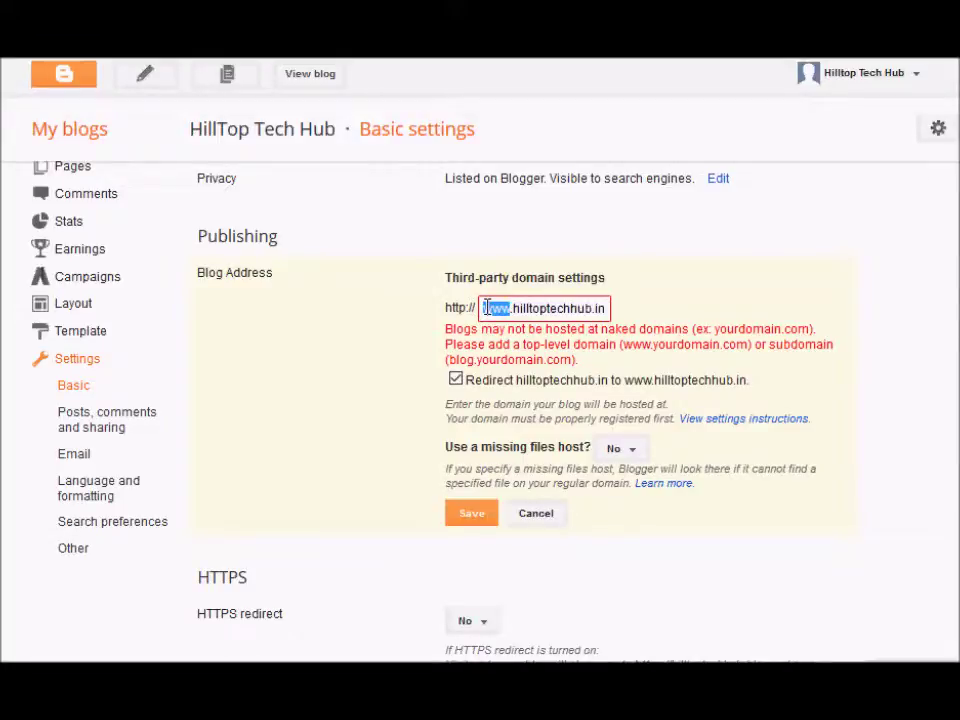
{"action": "double_click", "coordinate": [533, 388]}
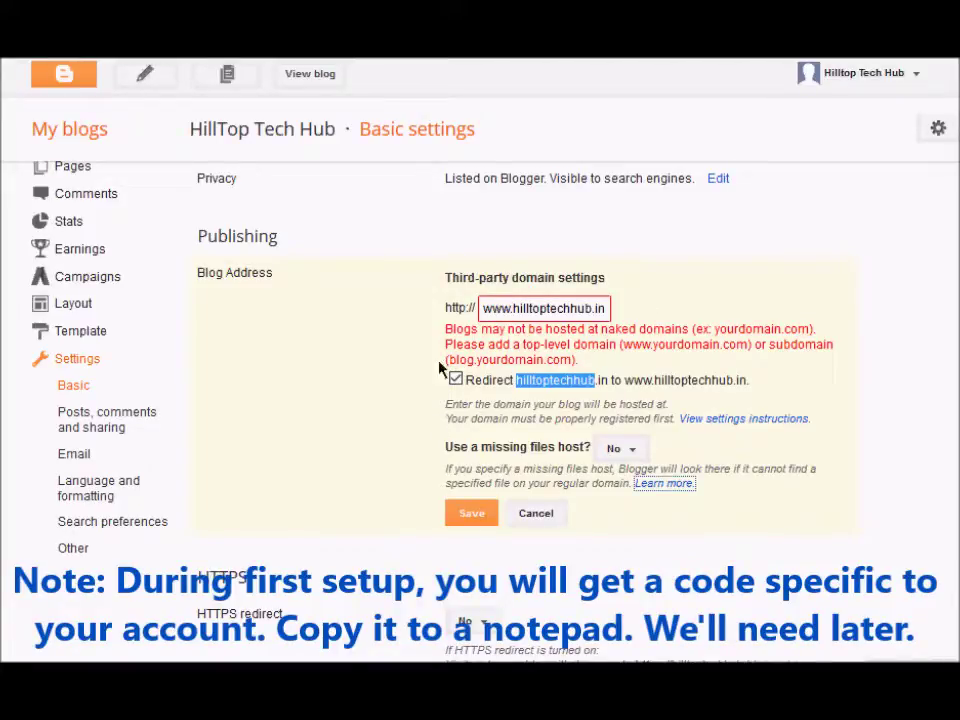
{"action": "double_click", "coordinate": [536, 312]}
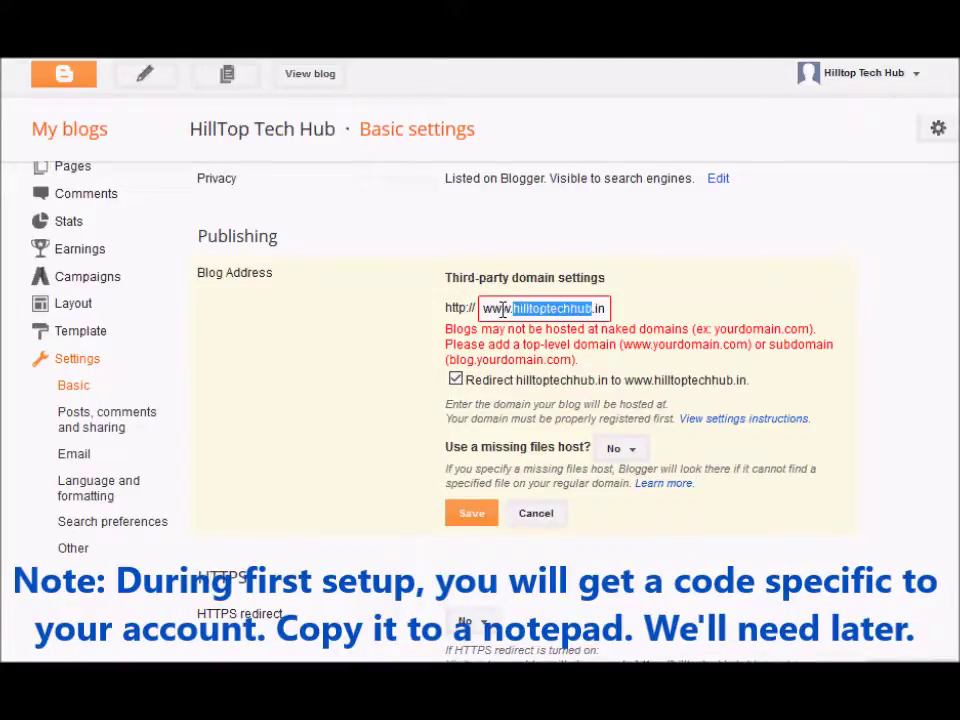
{"action": "double_click", "coordinate": [500, 311]}
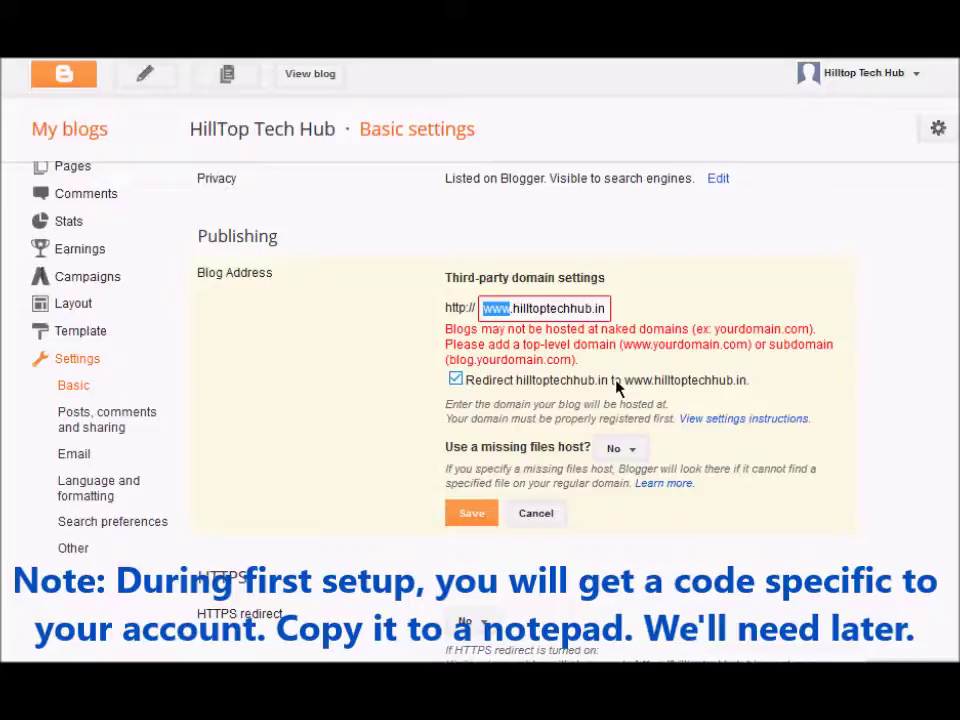
{"action": "left_click", "coordinate": [474, 515]}
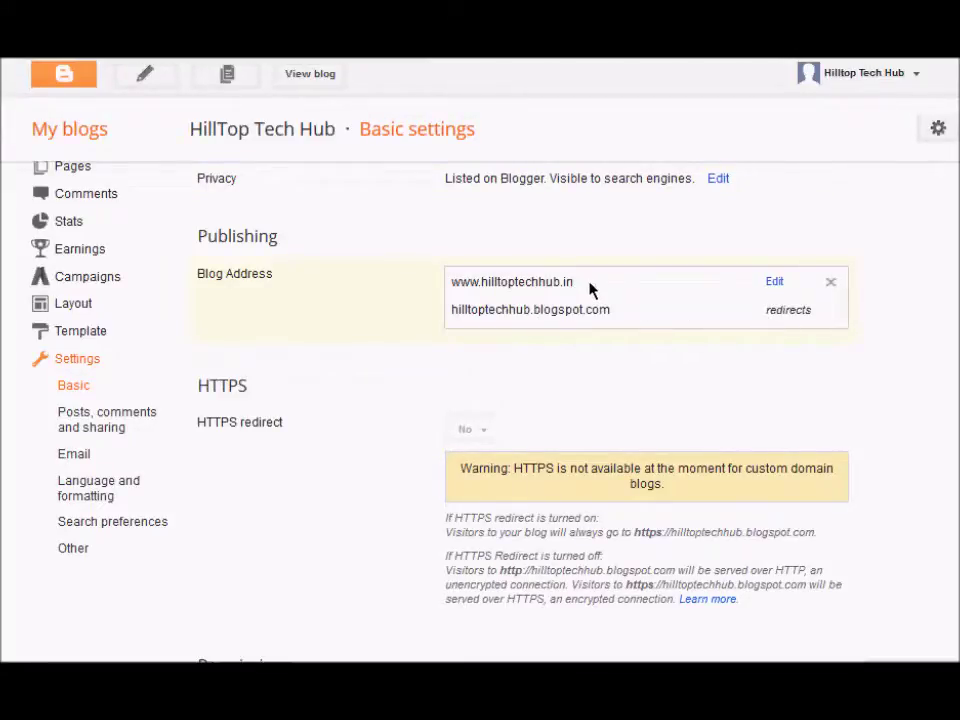
- Reopen the saved blog address for editing, and switch to Blogger Help's custom domain article to review Step 1 on purchasing a domain
{"action": "left_click_drag", "start_coordinate": [572, 282], "coordinate": [475, 284]}
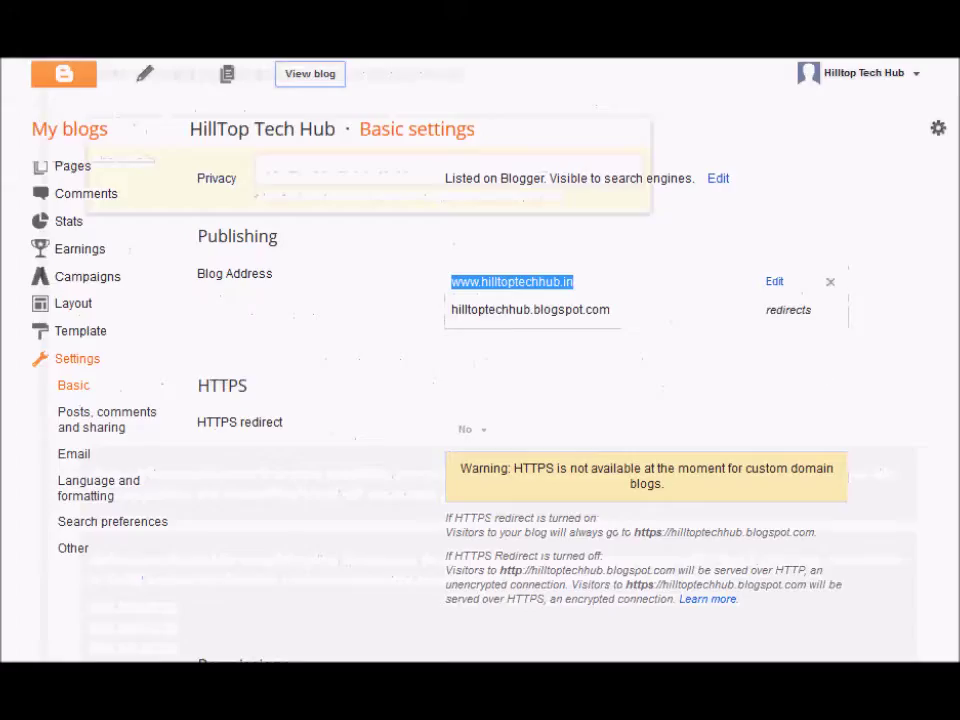
{"action": "left_click", "coordinate": [773, 285]}
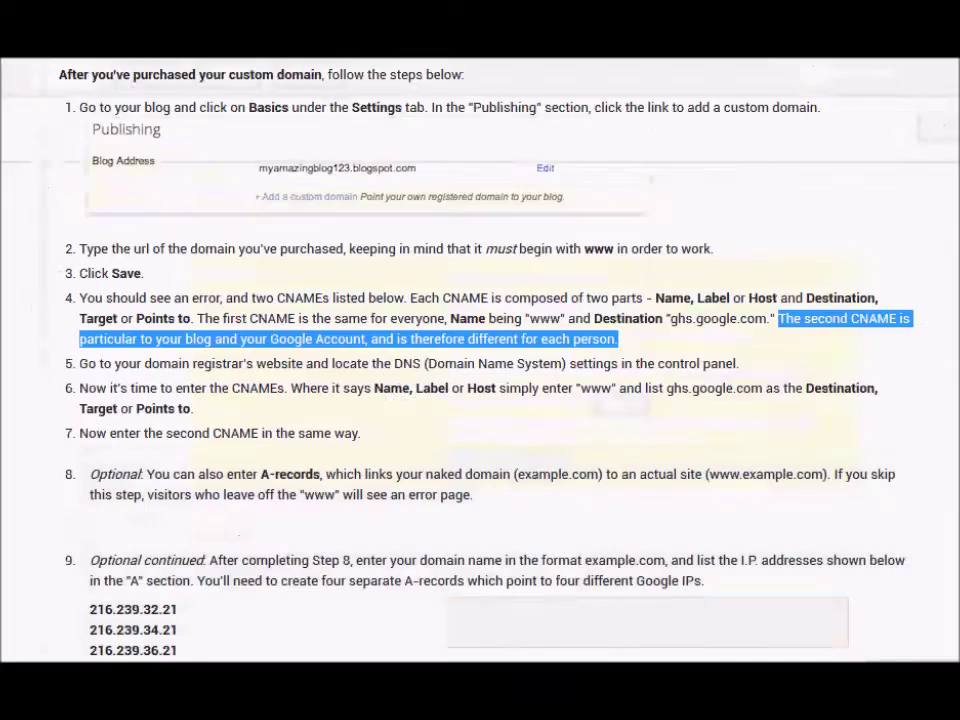
{"action": "scroll", "coordinate": [394, 411], "scroll_direction": "up", "scroll_amount": 5}
{"action": "scroll", "coordinate": [394, 411], "scroll_direction": "down", "scroll_amount": 2}
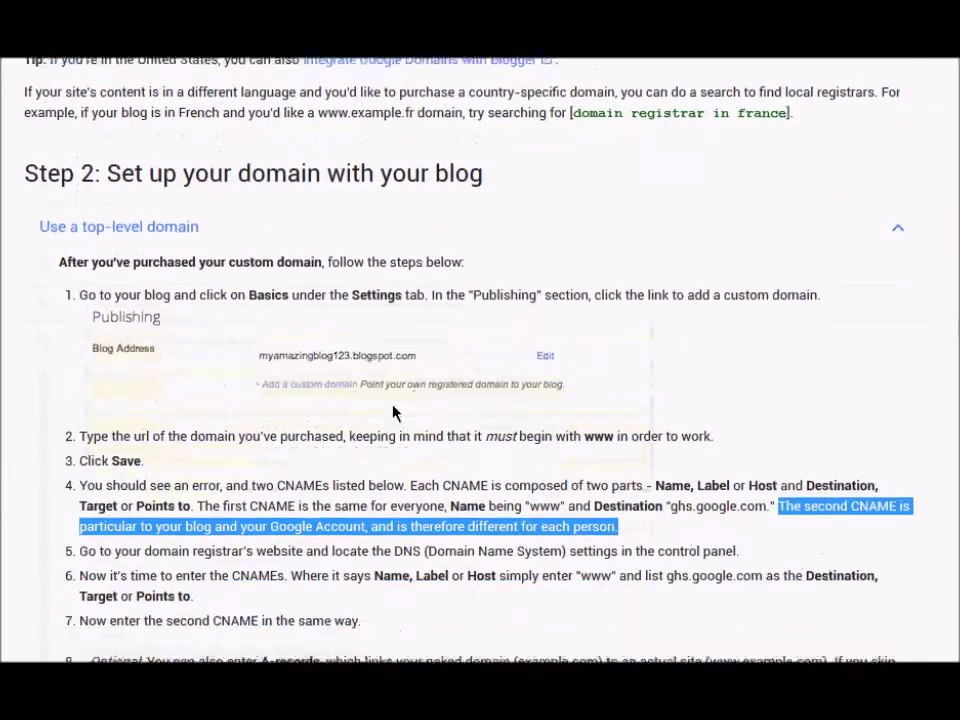
{"action": "scroll", "coordinate": [393, 404], "scroll_direction": "up", "scroll_amount": 8}
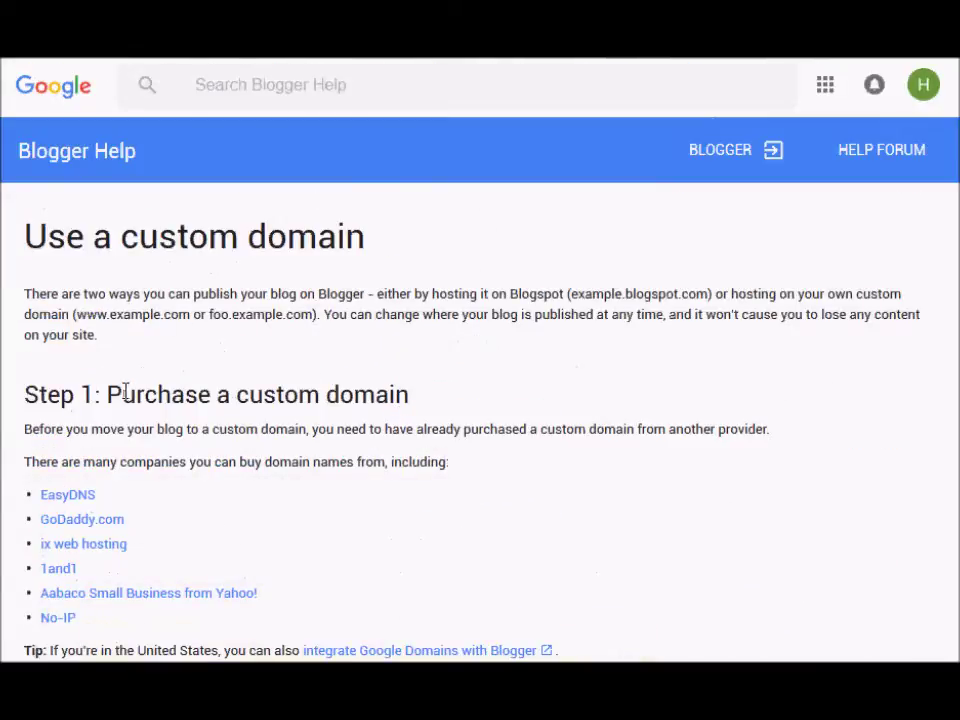
{"action": "left_click_drag", "start_coordinate": [120, 395], "coordinate": [352, 396]}
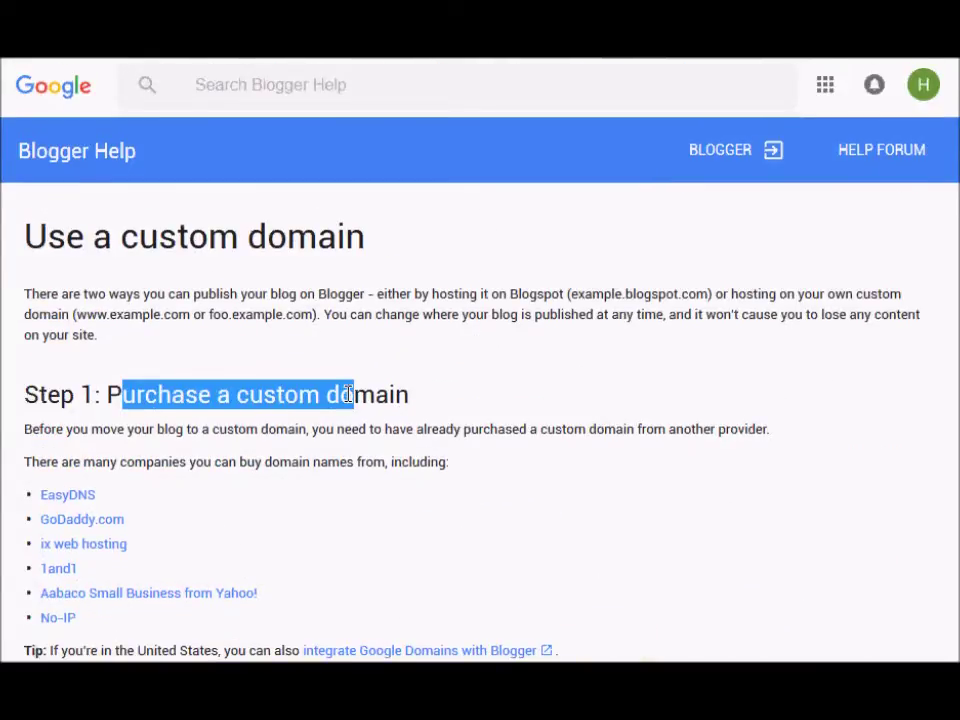
- Read Step 2 of the article on setting up a top-level domain, covering the Publishing settings and the www URL requirement
{"action": "scroll", "coordinate": [348, 395], "scroll_direction": "down", "scroll_amount": 3}
{"action": "scroll", "coordinate": [350, 400], "scroll_direction": "down", "scroll_amount": 3}
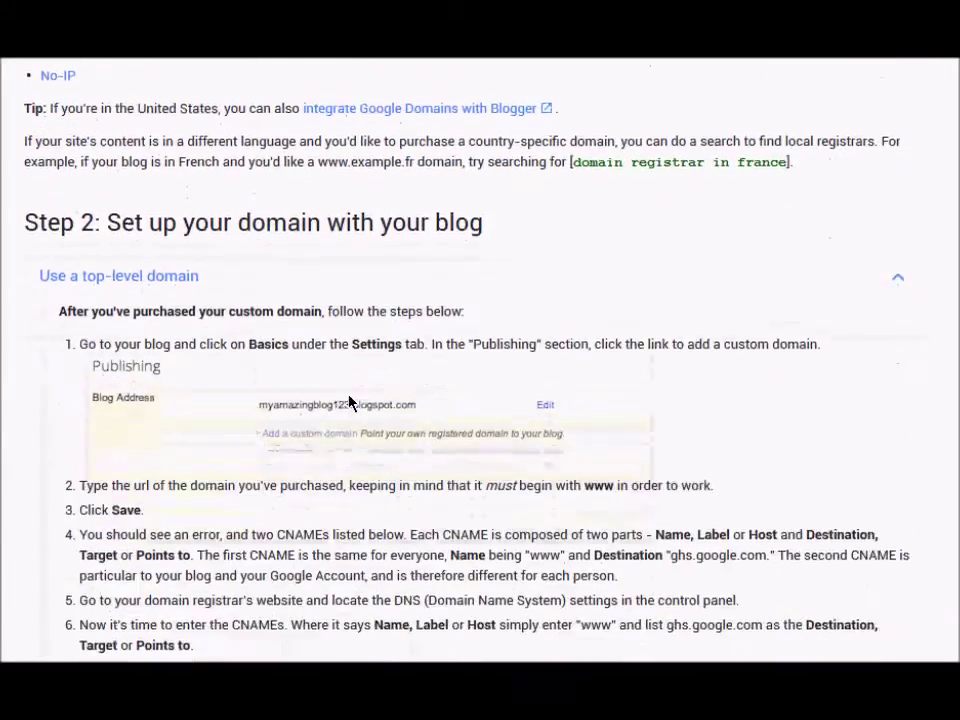
{"action": "scroll", "coordinate": [350, 402], "scroll_direction": "down", "scroll_amount": 1}
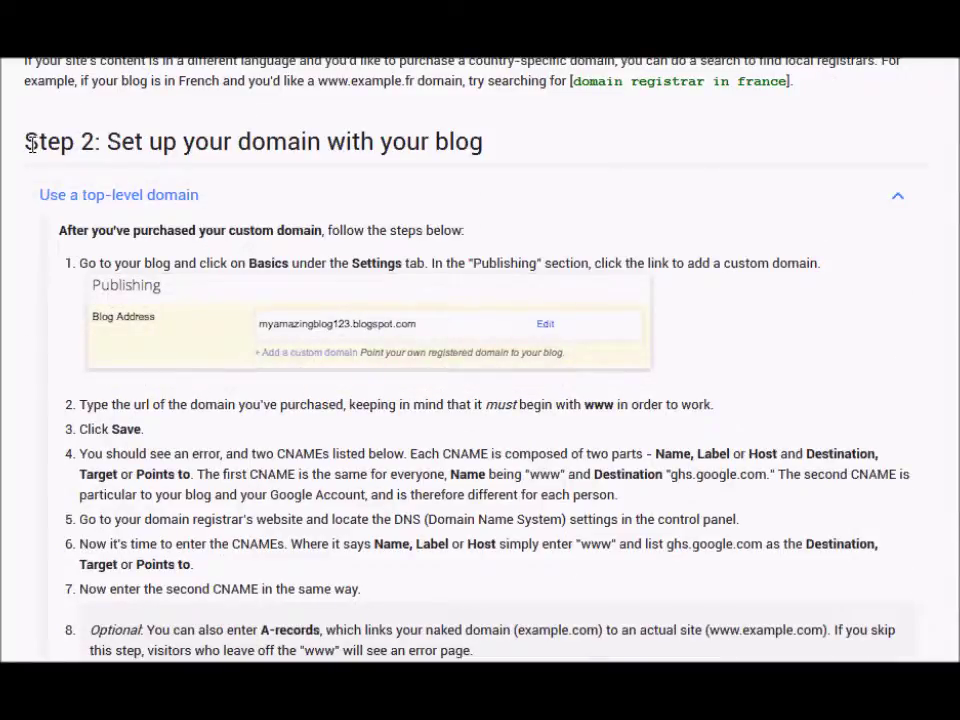
{"action": "left_click_drag", "start_coordinate": [27, 141], "coordinate": [510, 152]}
{"action": "scroll", "coordinate": [510, 152], "scroll_direction": "down", "scroll_amount": 2}
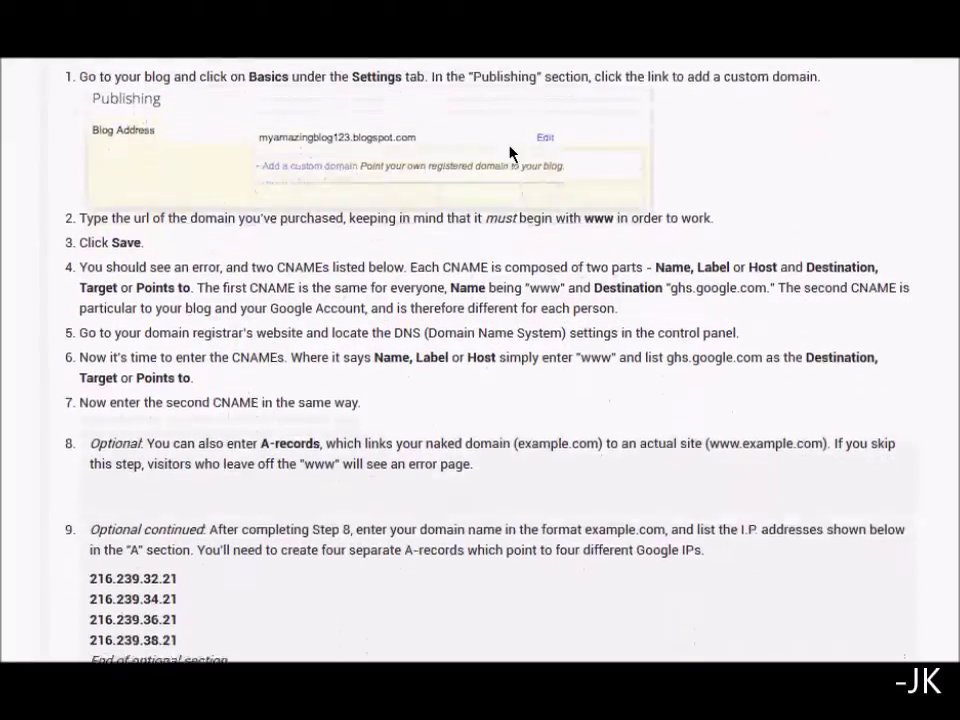
{"action": "scroll", "coordinate": [424, 199], "scroll_direction": "up", "scroll_amount": 1}
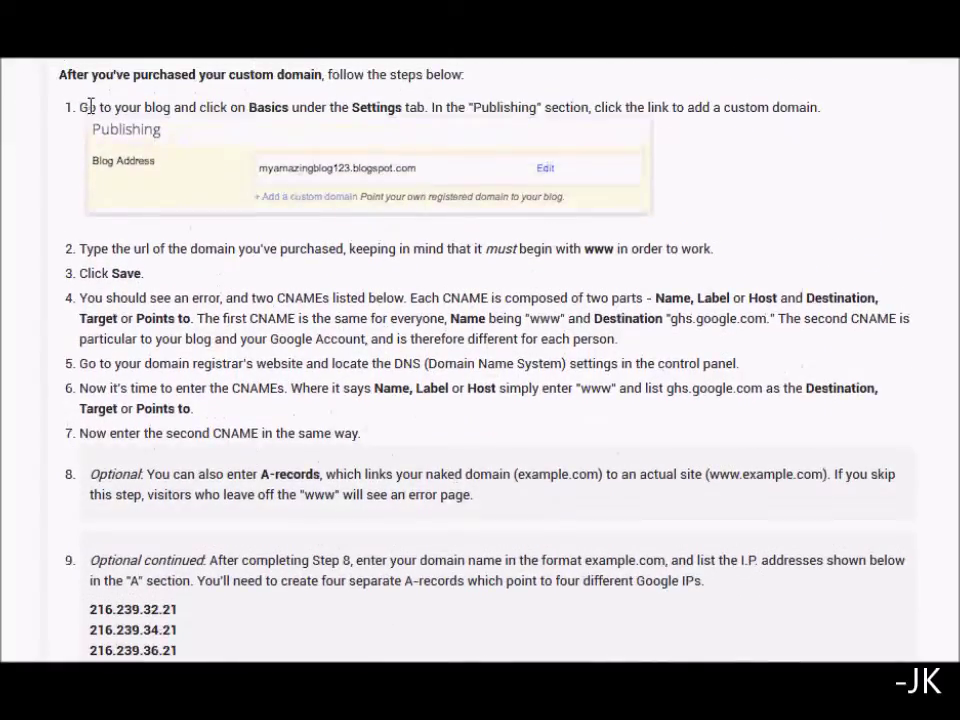
{"action": "left_click_drag", "start_coordinate": [89, 107], "coordinate": [472, 107]}
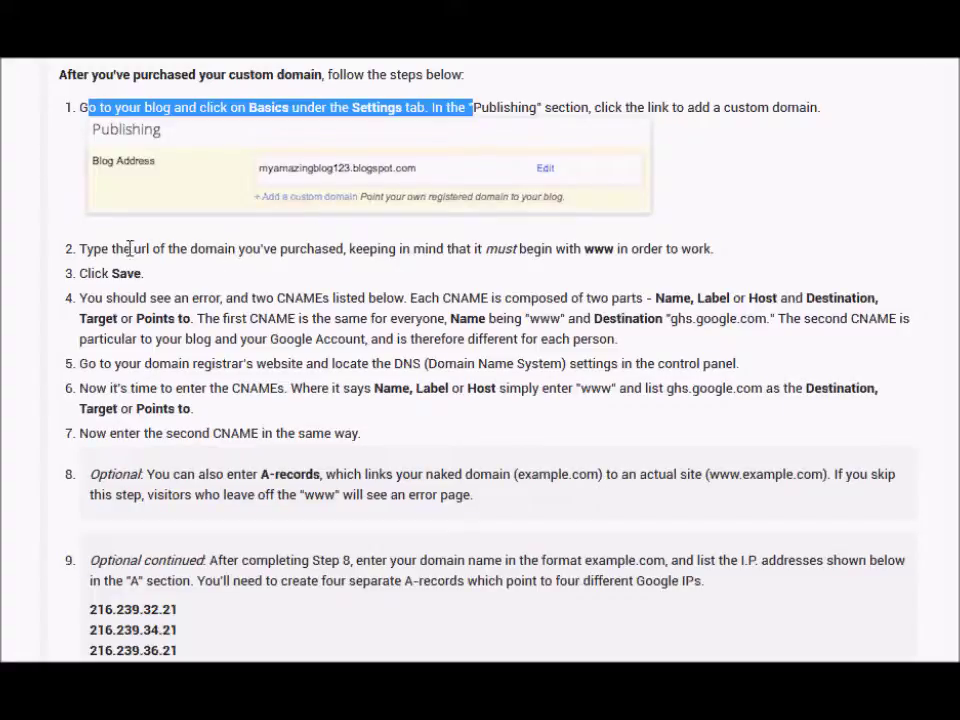
{"action": "left_click_drag", "start_coordinate": [85, 249], "coordinate": [670, 249]}
{"action": "scroll", "coordinate": [500, 280], "scroll_direction": "down", "scroll_amount": 3}
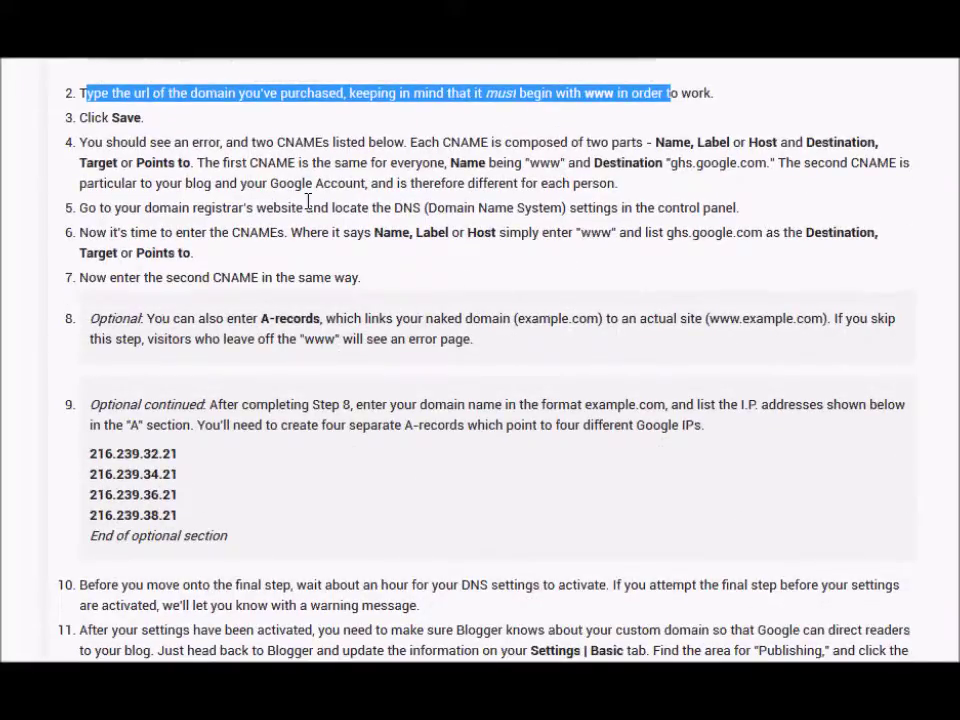
- Examine instruction 4 on the two CNAMEs, including the www name and the account-specific second CNAME
{"action": "double_click", "coordinate": [292, 144]}
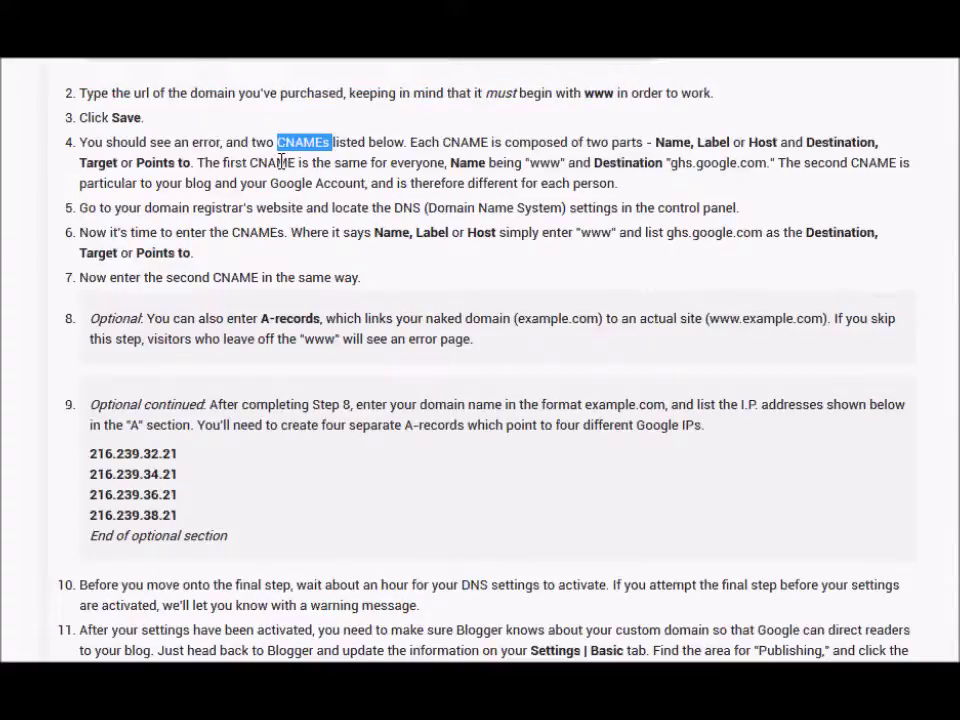
{"action": "double_click", "coordinate": [466, 142]}
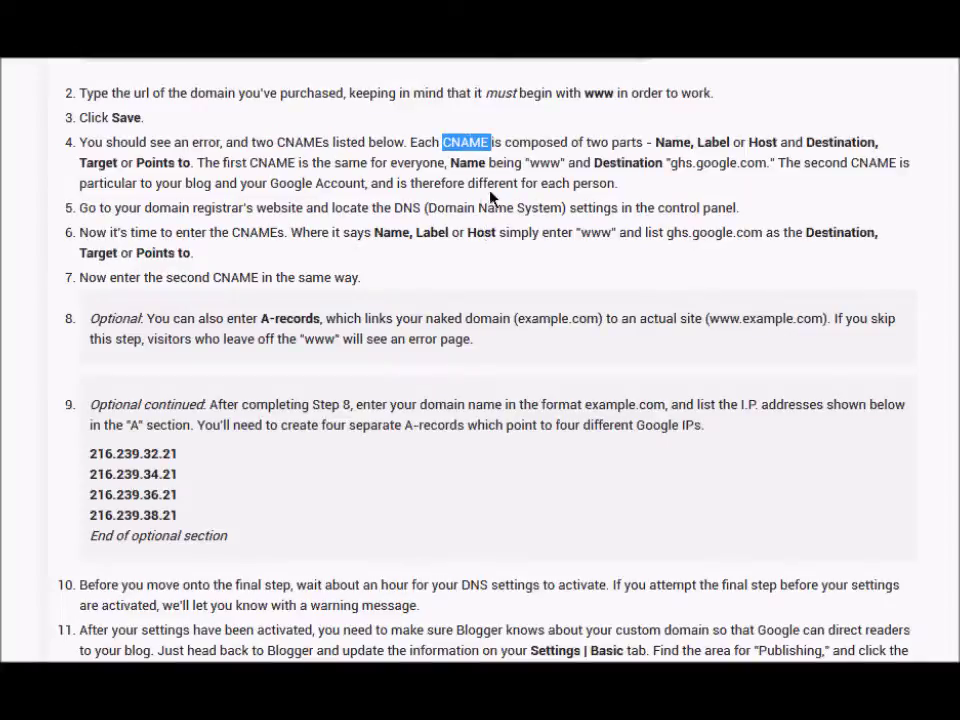
{"action": "double_click", "coordinate": [545, 163]}
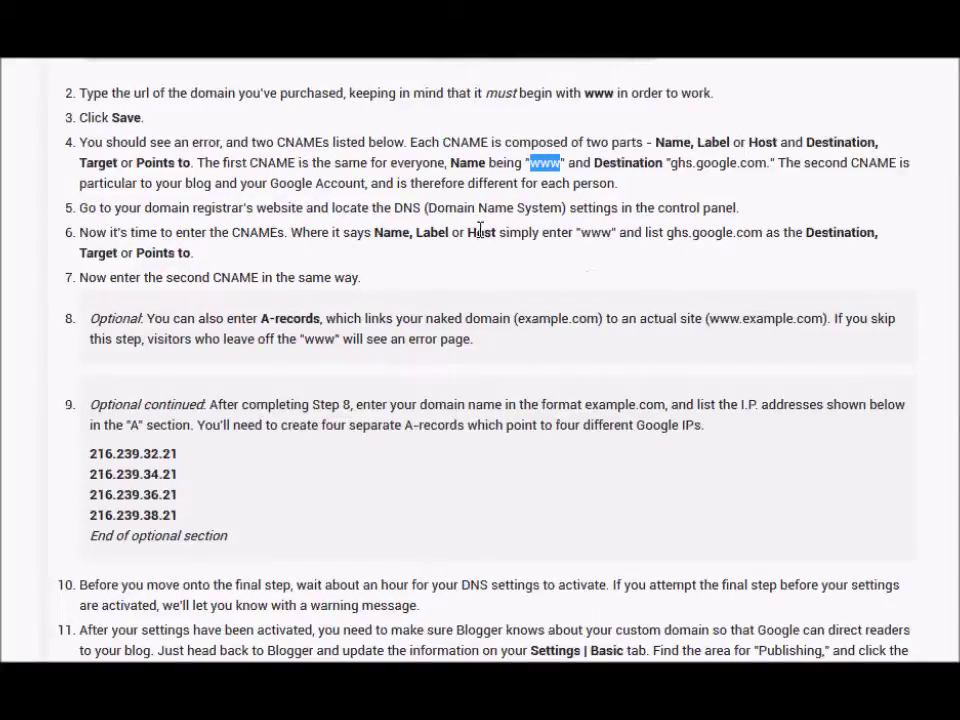
{"action": "left_click_drag", "start_coordinate": [121, 183], "coordinate": [580, 185]}
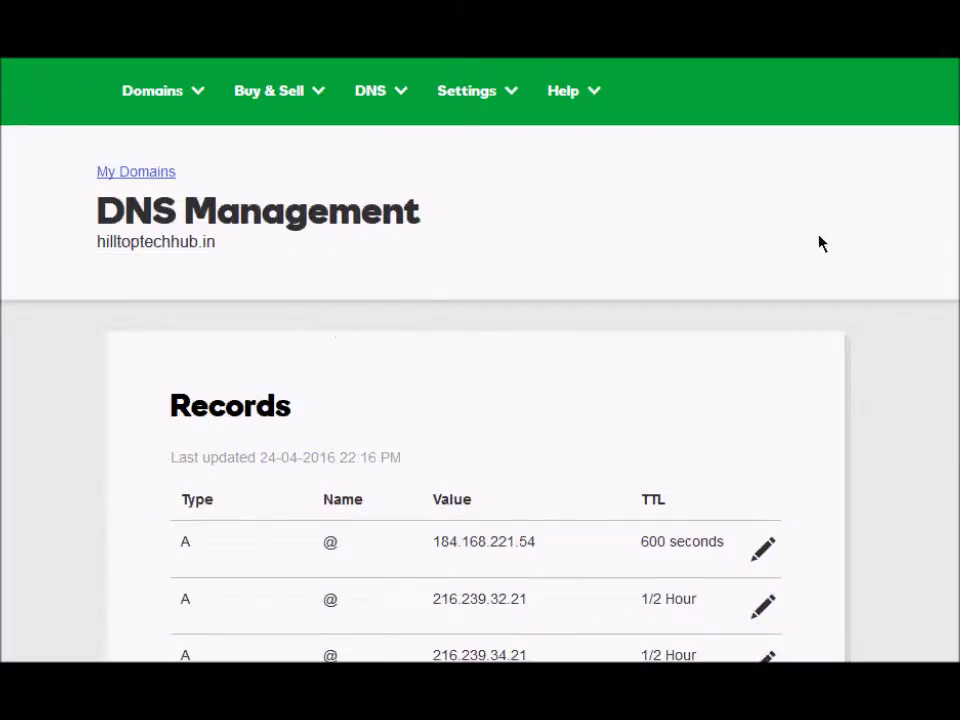
- Switch to GoDaddy's DNS management page for hilltoptechhub.in and examine the types listed in the Records section
{"action": "scroll", "coordinate": [480, 450], "scroll_direction": "down", "scroll_amount": 3}
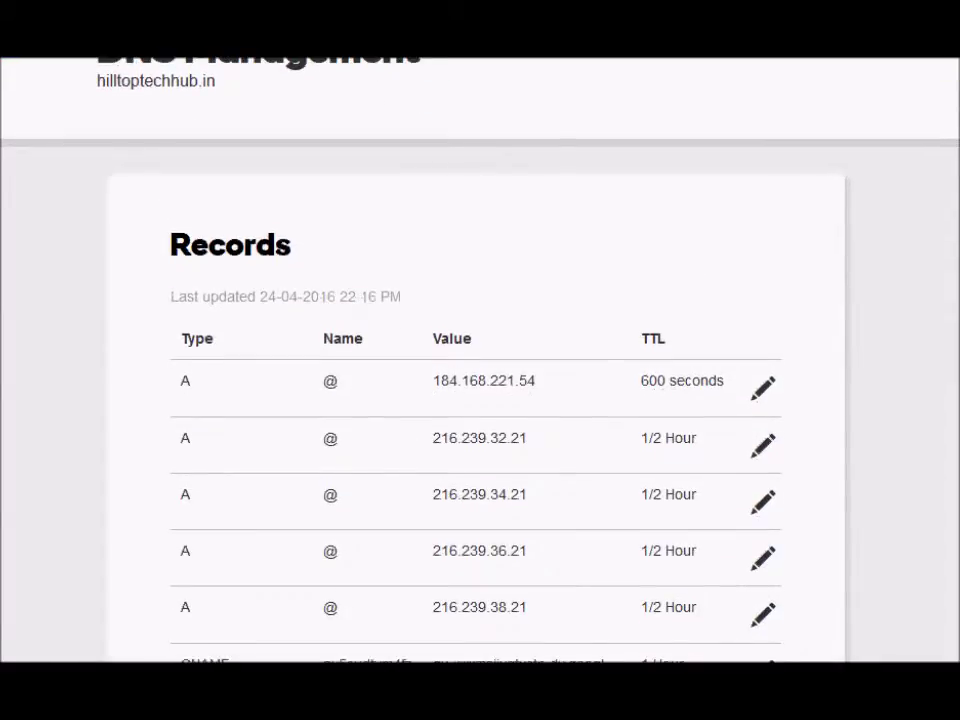
{"action": "double_click", "coordinate": [253, 251]}
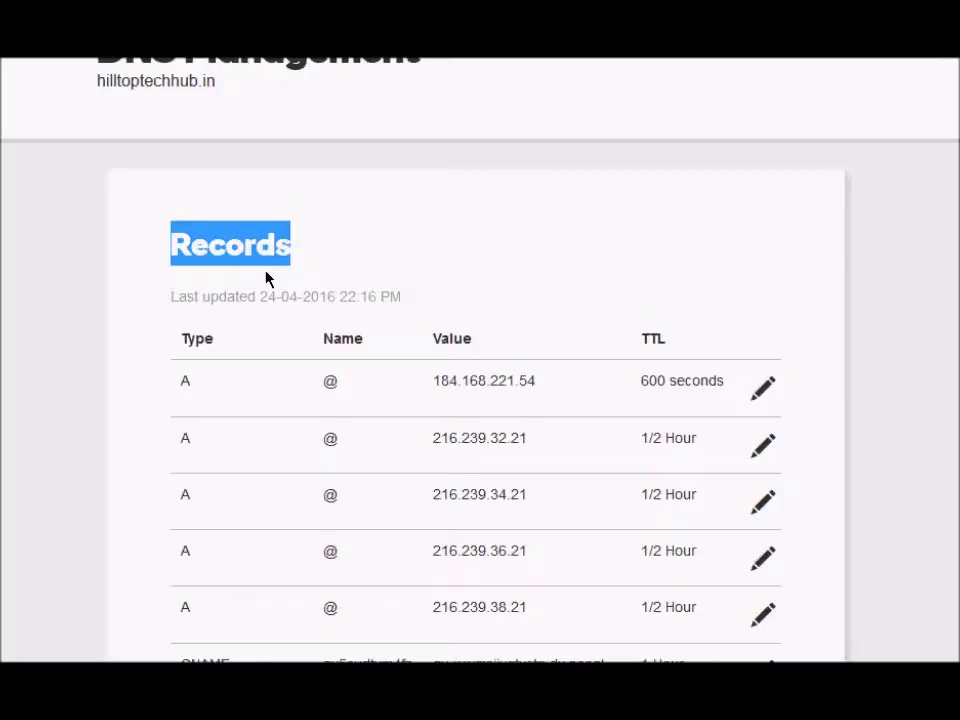
{"action": "left_click", "coordinate": [266, 277]}
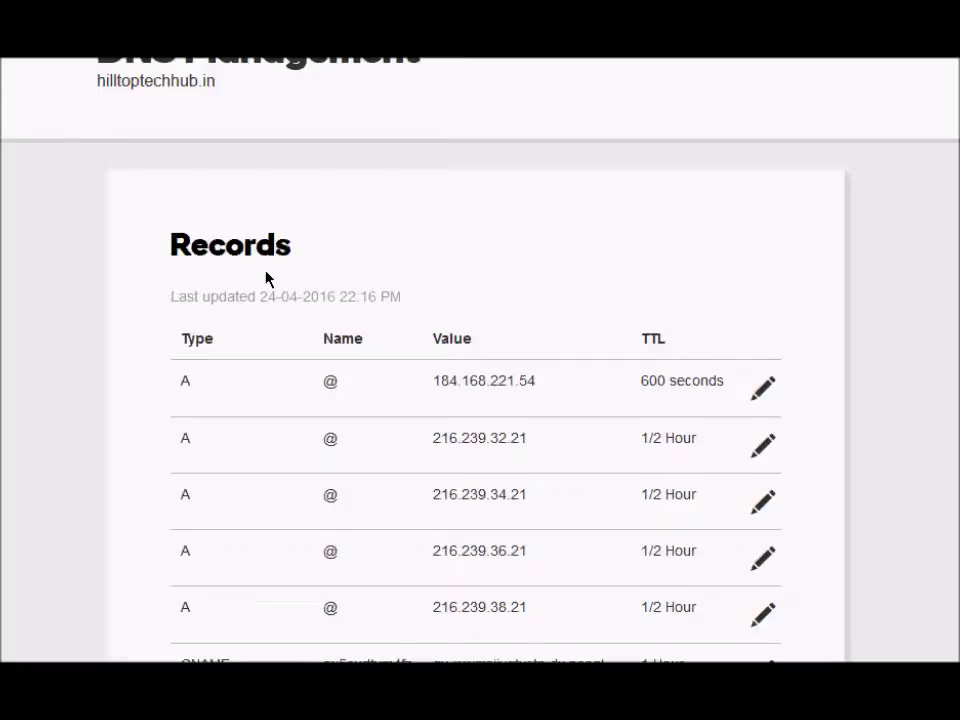
{"action": "scroll", "coordinate": [266, 277], "scroll_direction": "down", "scroll_amount": 3}
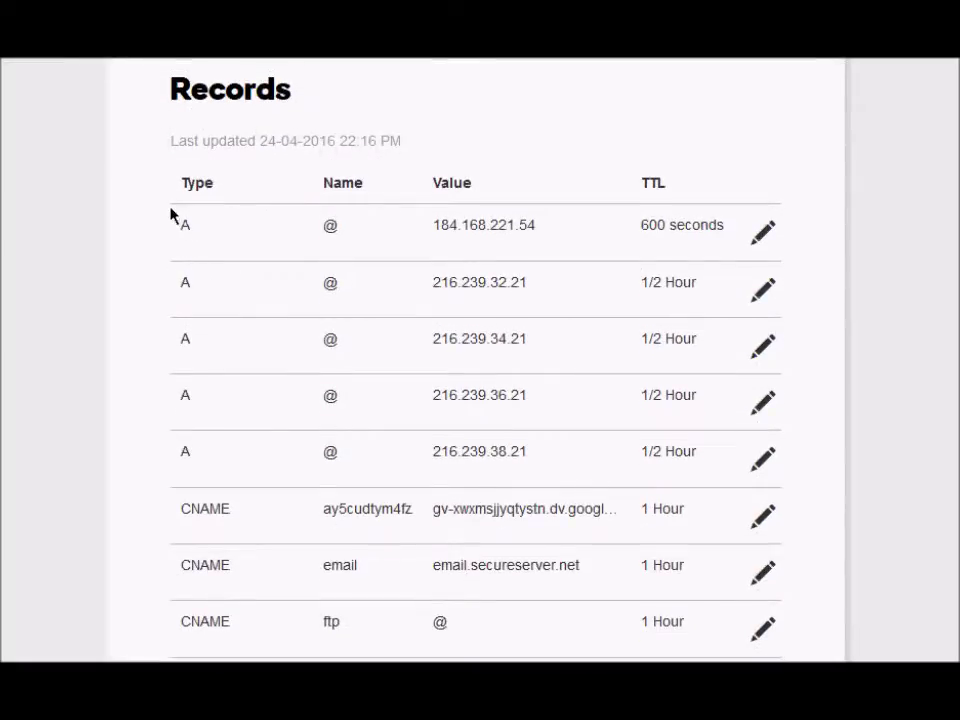
{"action": "double_click", "coordinate": [184, 229]}
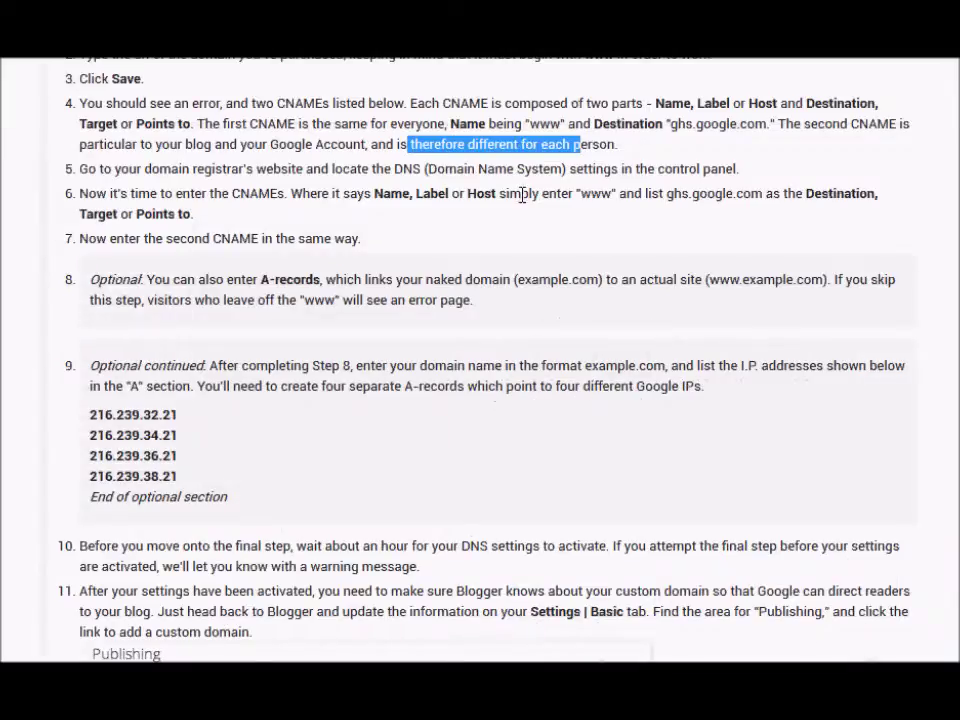
- Return to the Blogger Help article and recheck the CNAME parts and the www name in instruction 4
{"action": "left_click", "coordinate": [520, 216]}
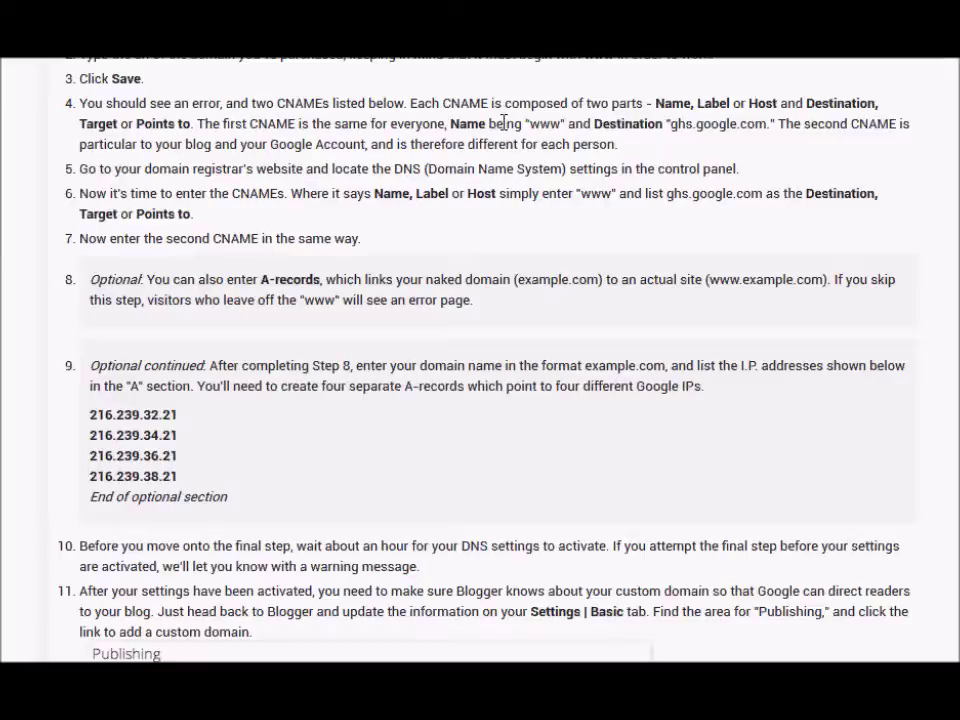
{"action": "double_click", "coordinate": [474, 103]}
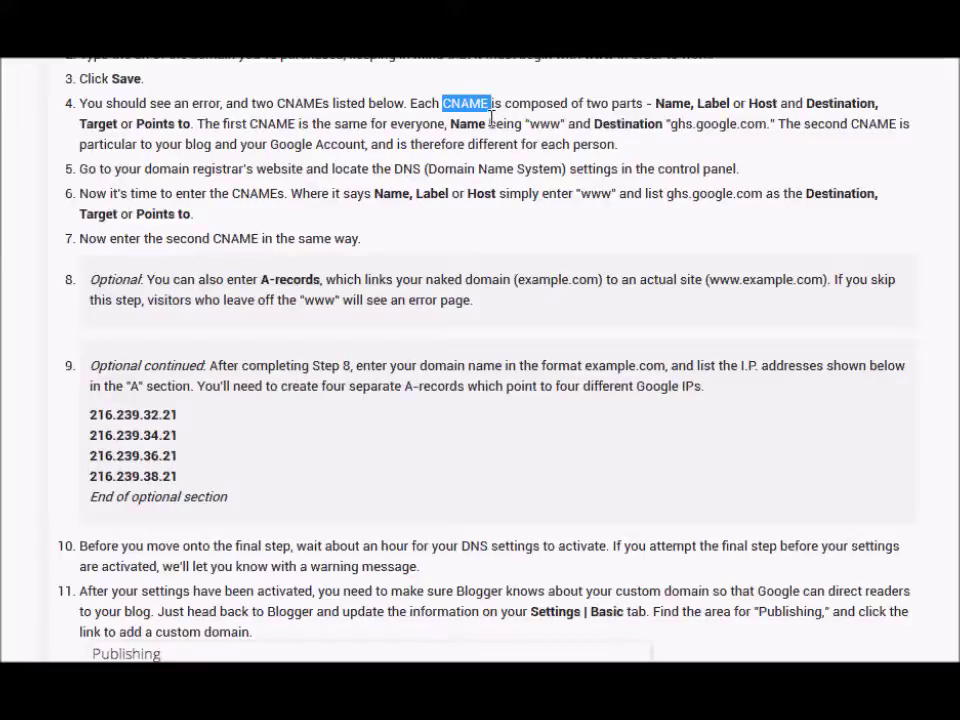
{"action": "double_click", "coordinate": [545, 124]}
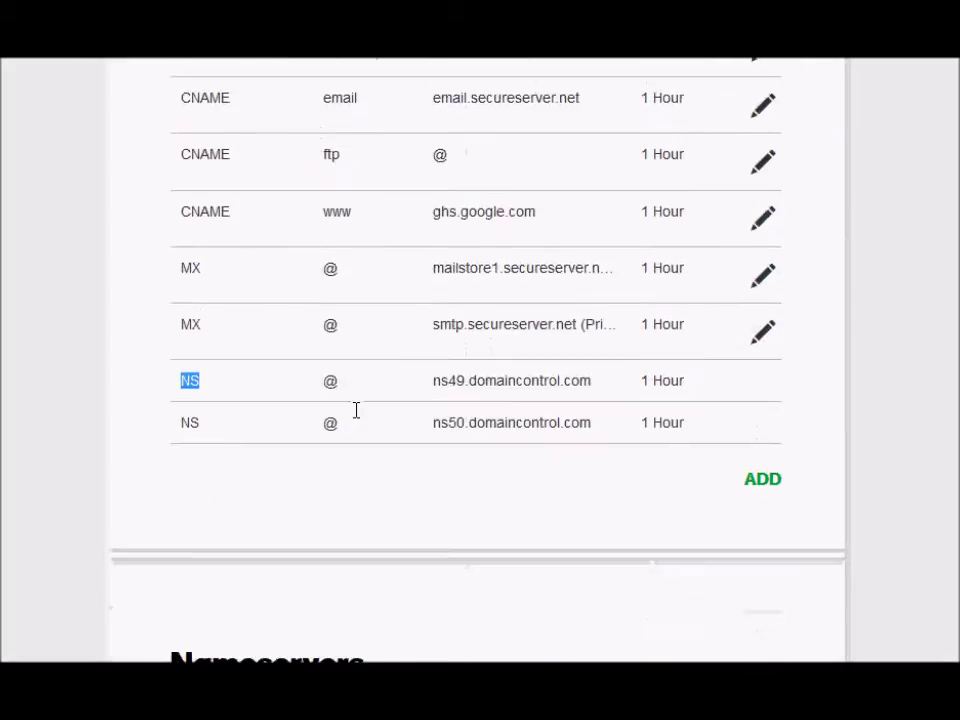
{"action": "scroll", "coordinate": [520, 430], "scroll_direction": "down", "scroll_amount": 1}
{"action": "left_click", "coordinate": [622, 472]}
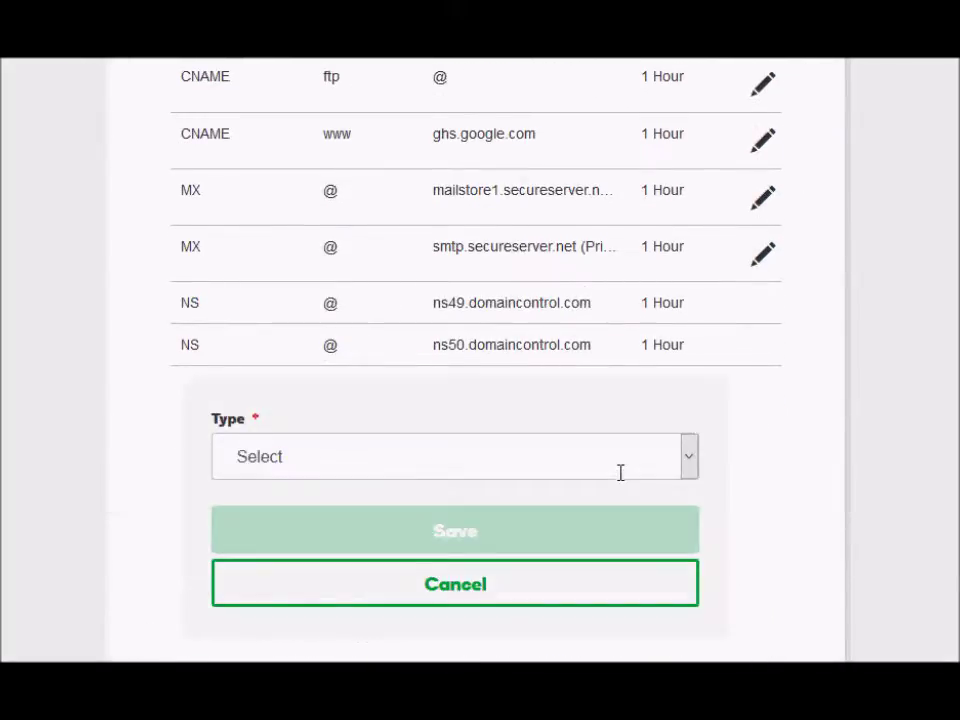
{"action": "scroll", "coordinate": [619, 470], "scroll_direction": "down", "scroll_amount": 3}
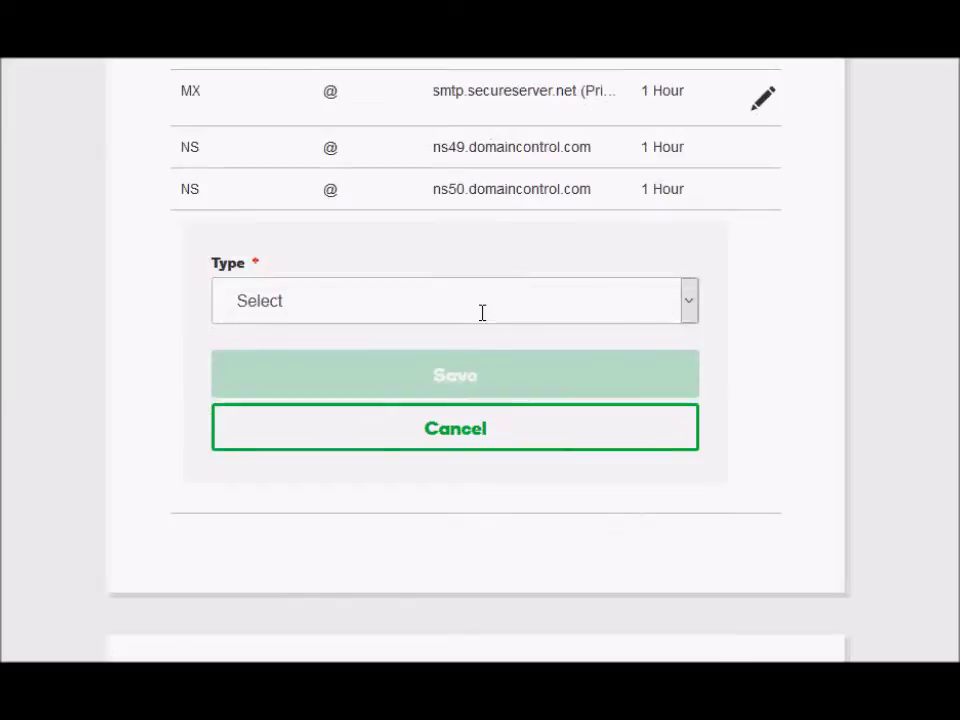
{"action": "left_click", "coordinate": [482, 313]}
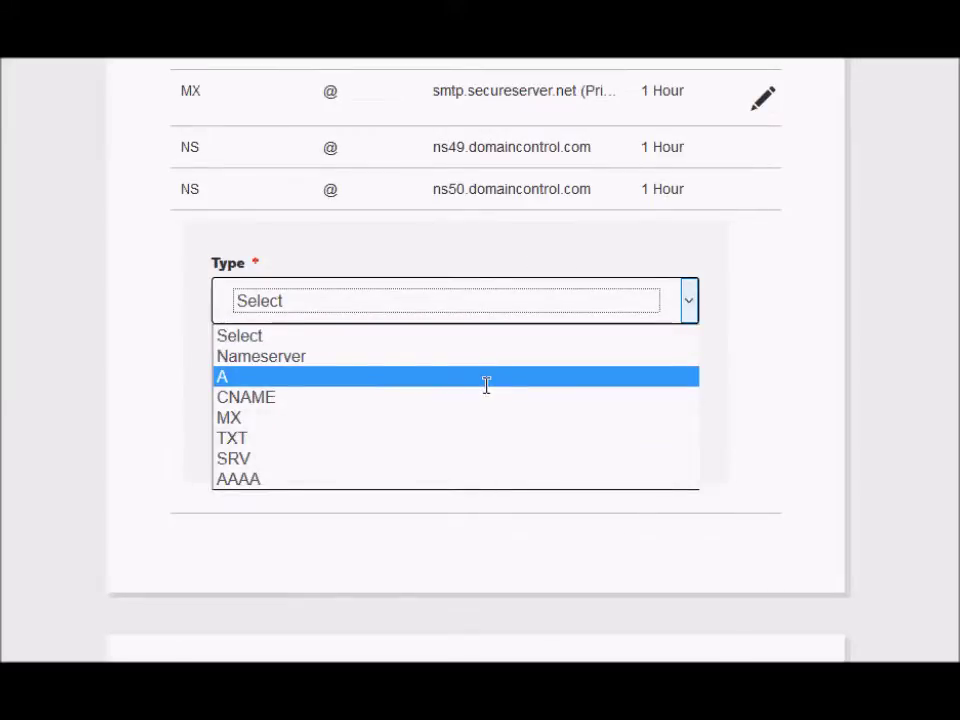
{"action": "left_click", "coordinate": [486, 397]}
{"action": "left_click", "coordinate": [485, 392]}
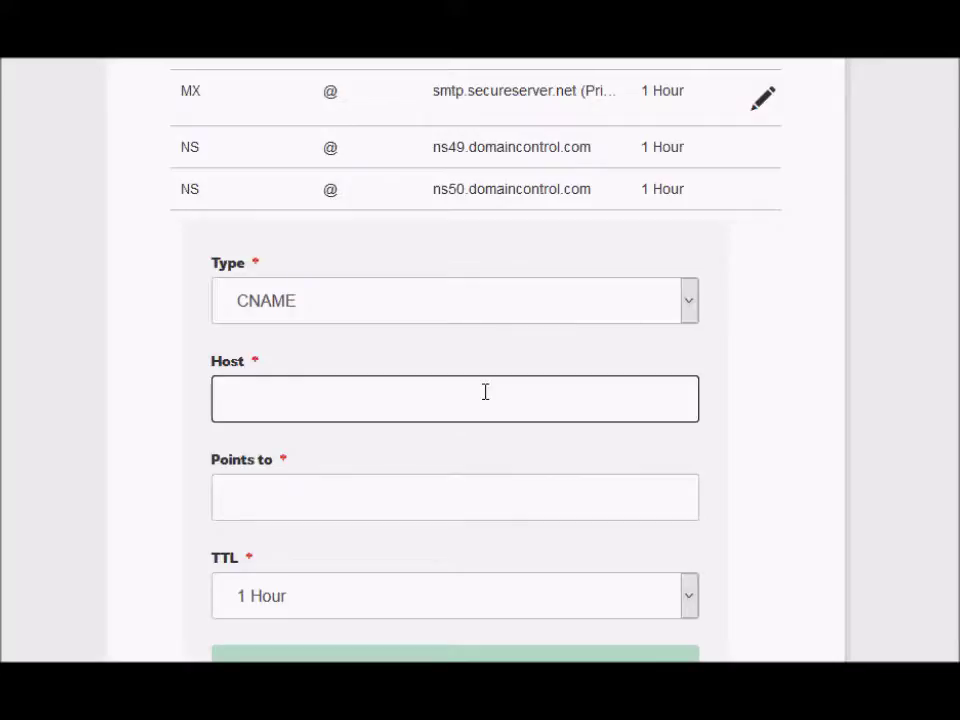
{"action": "type", "text": "www"}
{"action": "scroll", "coordinate": [484, 392], "scroll_direction": "down", "scroll_amount": 2}
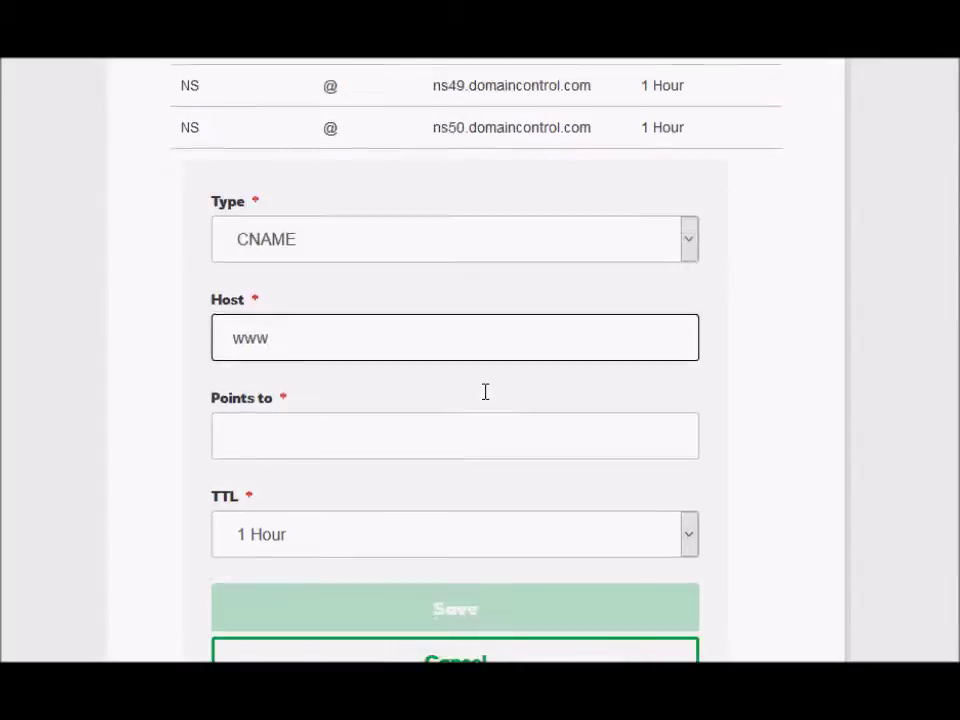
{"action": "left_click", "coordinate": [510, 343]}
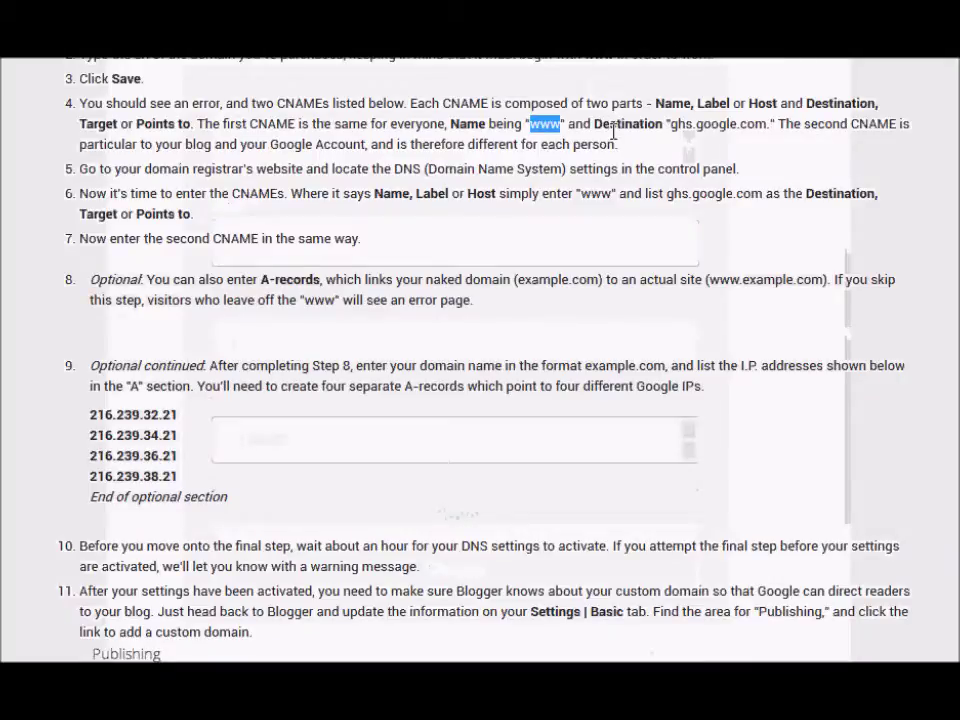
- Take the destination ghs.google.com from the help article, enter it as the record's target with a 1 Hour TTL, and dismiss the form
{"action": "left_click", "coordinate": [621, 141]}
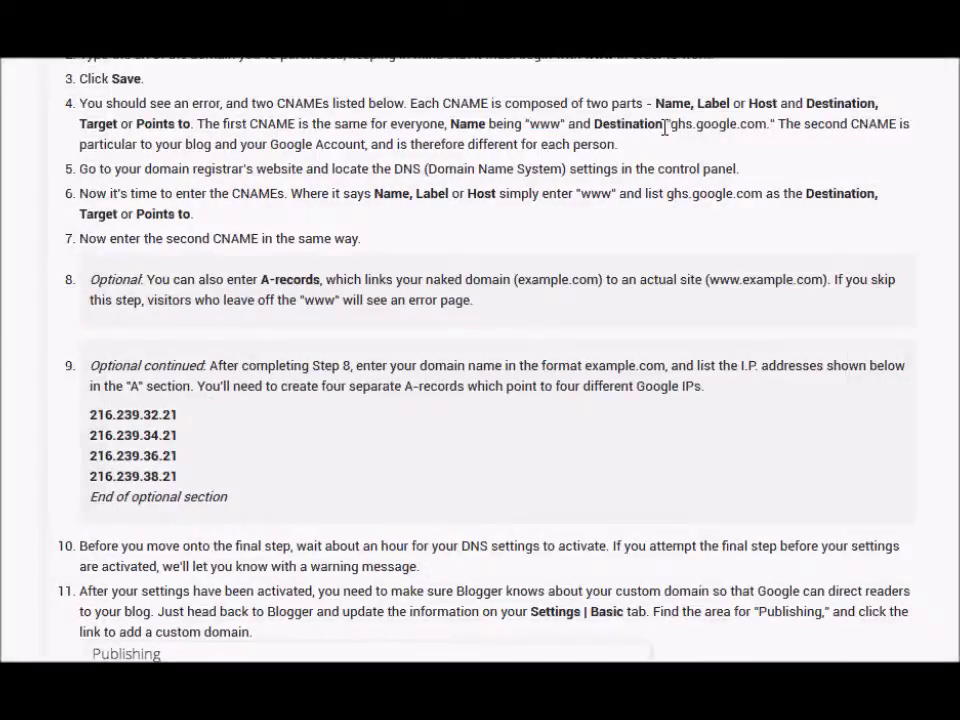
{"action": "left_click_drag", "start_coordinate": [670, 126], "coordinate": [762, 131]}
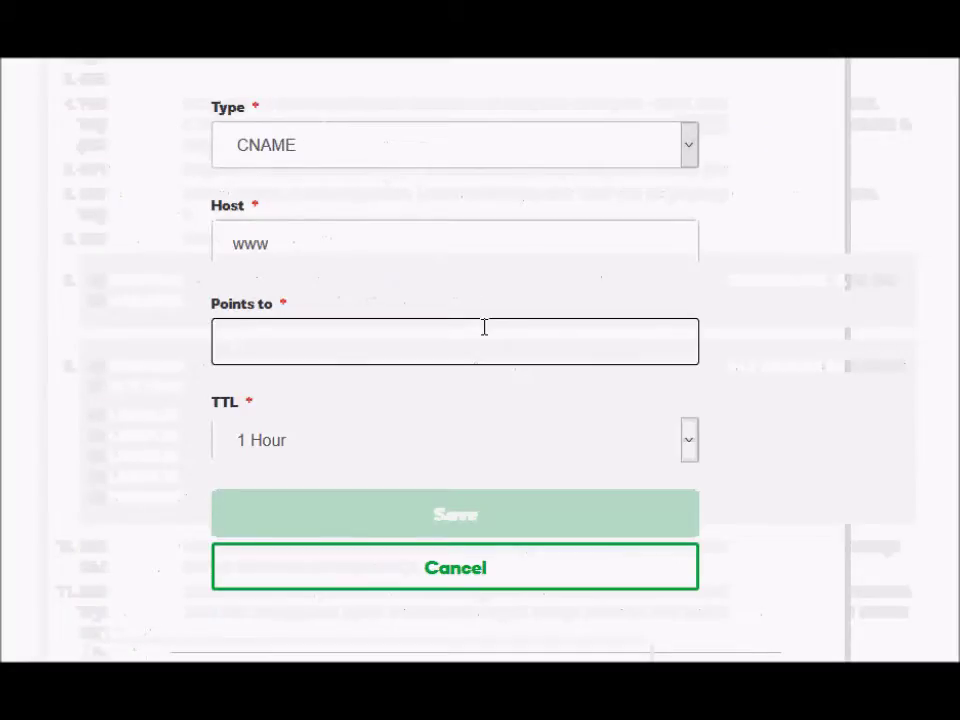
{"action": "type", "text": "ghs.google.com"}
{"action": "left_click", "coordinate": [453, 437]}
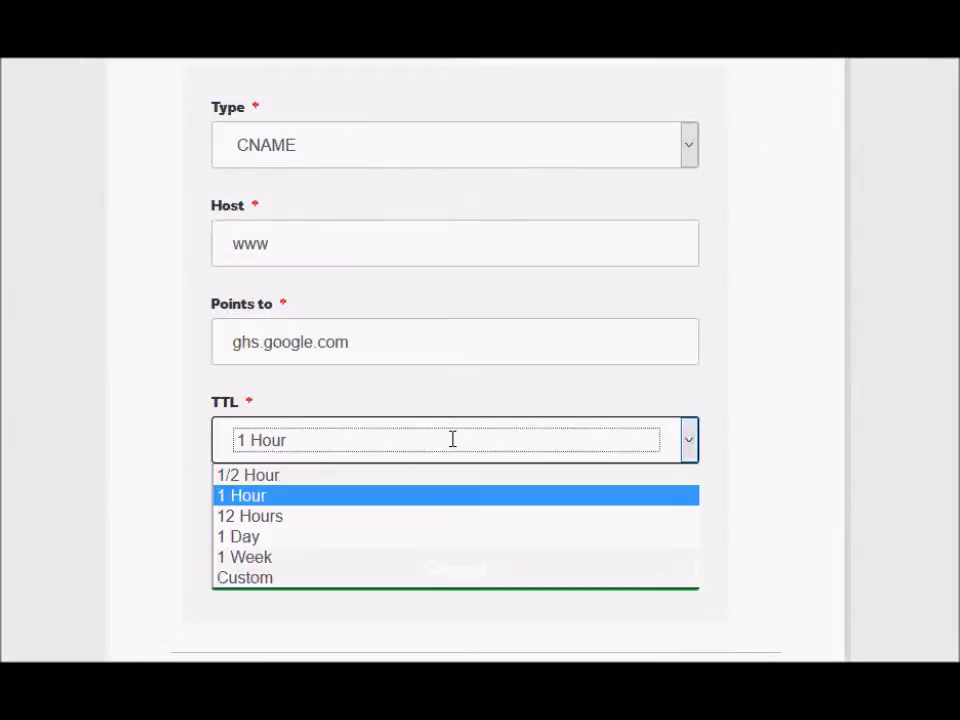
{"action": "left_click", "coordinate": [453, 438]}
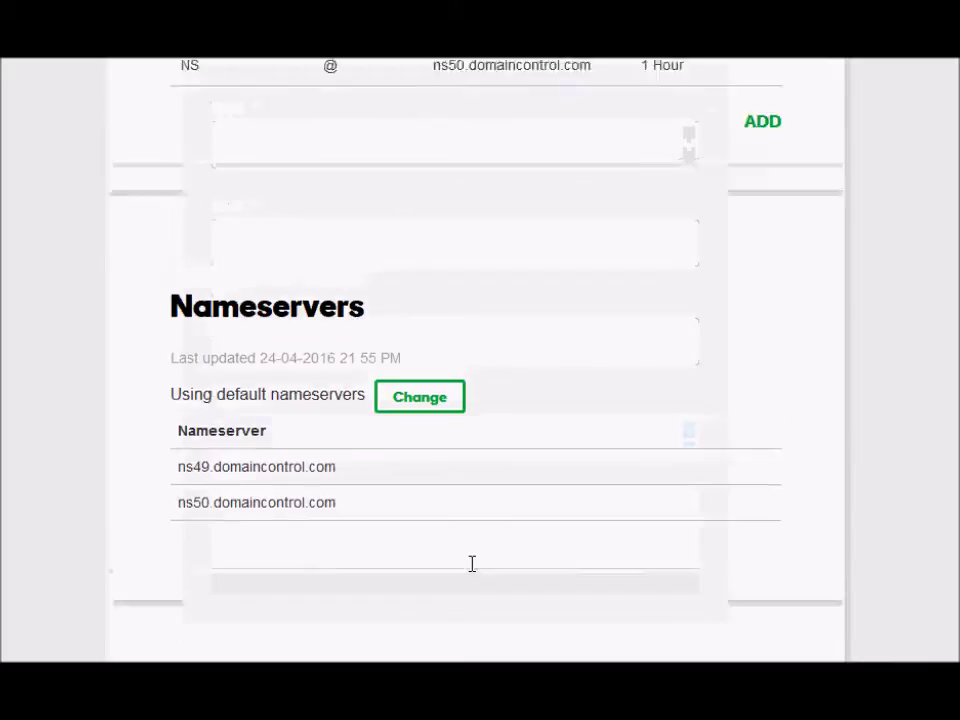
- Examine the existing www CNAME record in the Records list, matching its Name and Value to the columns' headings
{"action": "scroll", "coordinate": [471, 563], "scroll_direction": "up", "scroll_amount": 5}
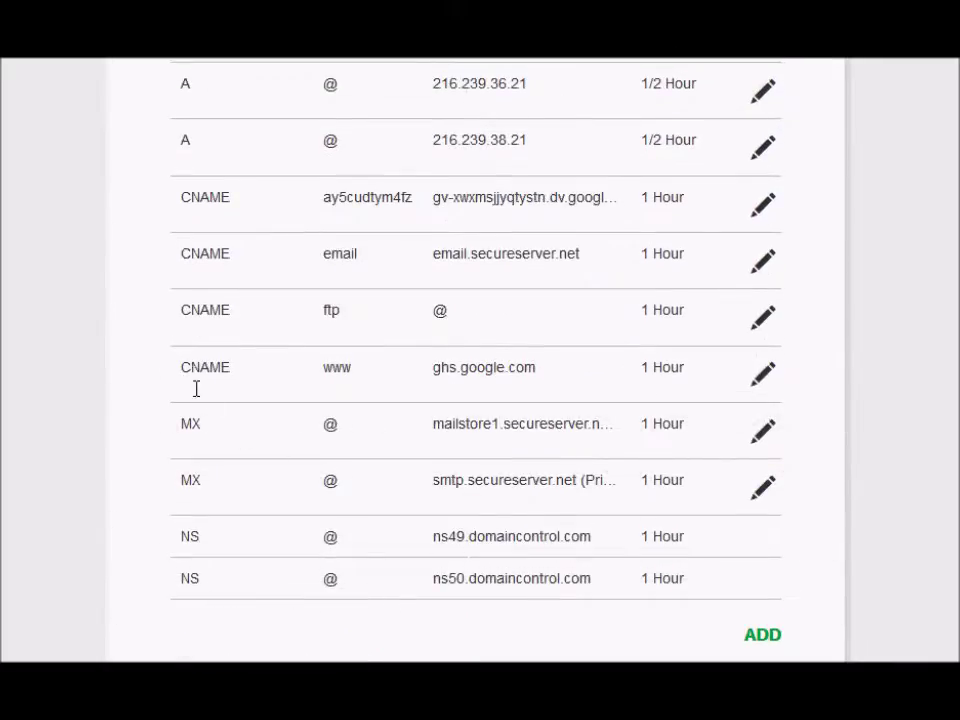
{"action": "left_click_drag", "start_coordinate": [186, 363], "coordinate": [769, 364]}
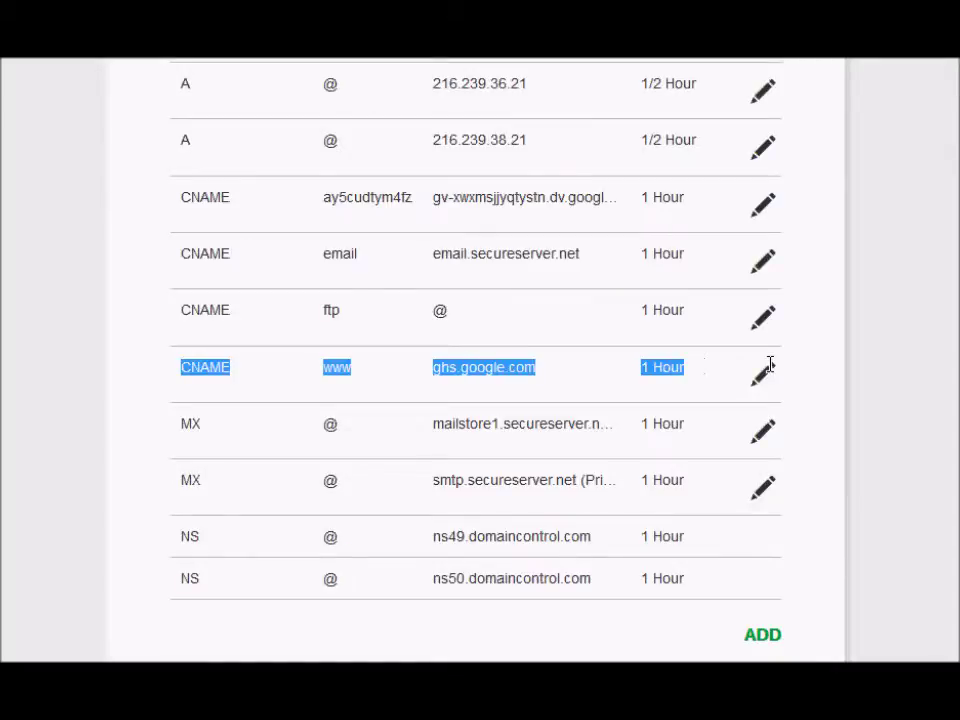
{"action": "scroll", "coordinate": [157, 356], "scroll_direction": "up", "scroll_amount": 3}
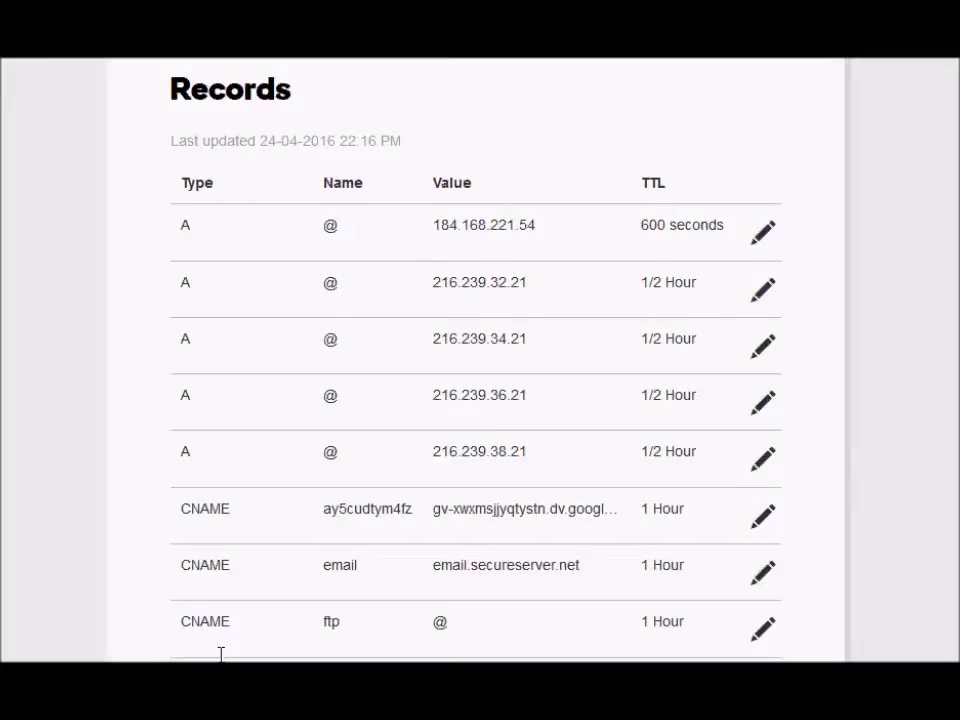
{"action": "scroll", "coordinate": [221, 655], "scroll_direction": "down", "scroll_amount": 2}
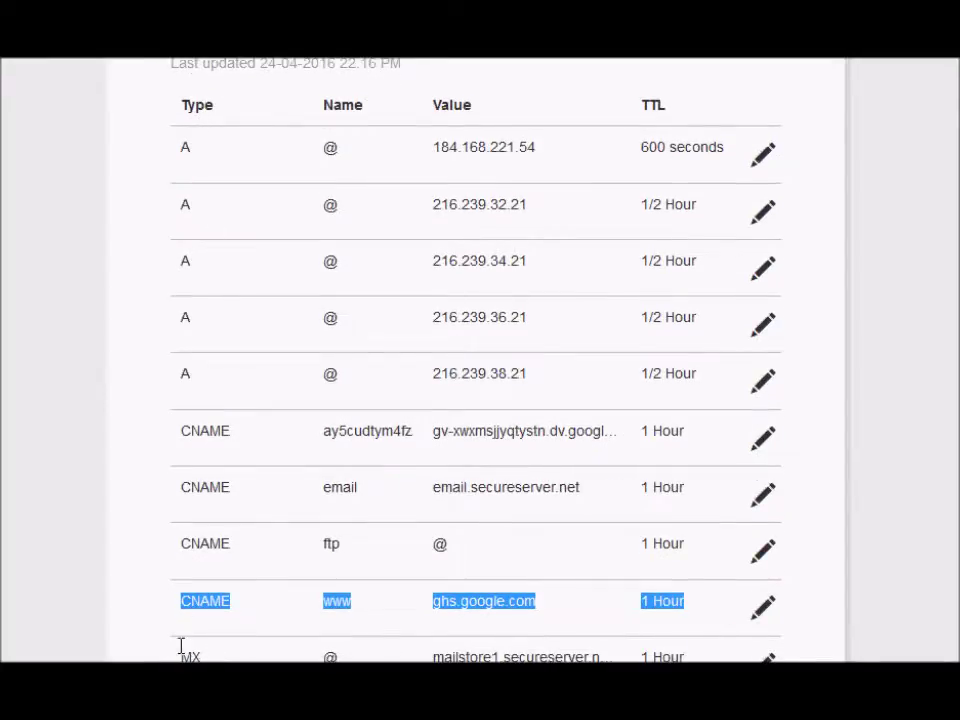
{"action": "double_click", "coordinate": [331, 108]}
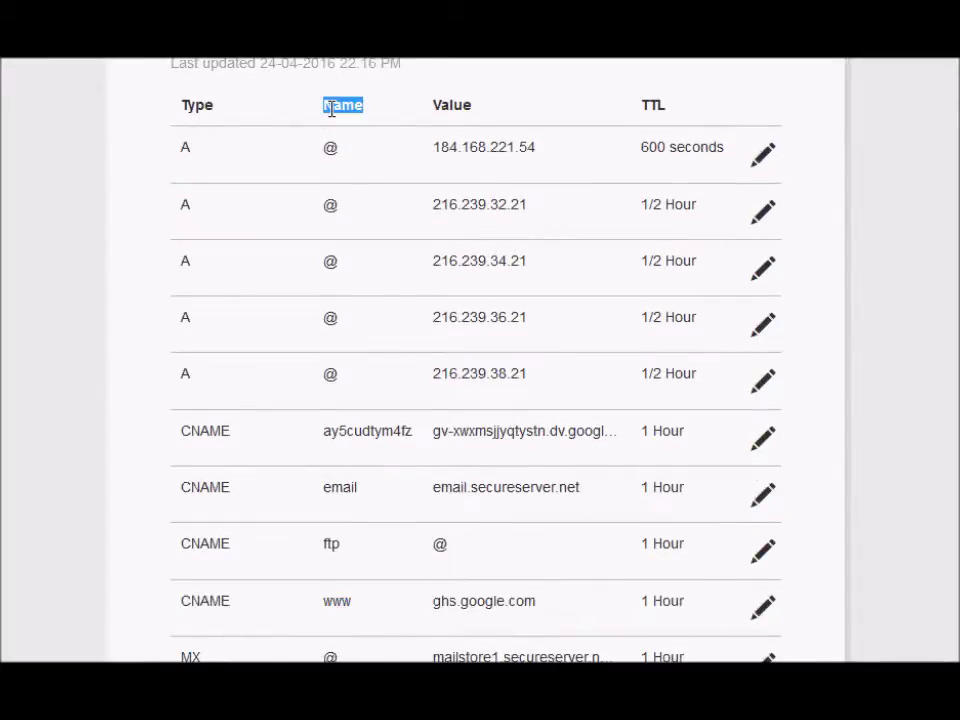
{"action": "double_click", "coordinate": [340, 597]}
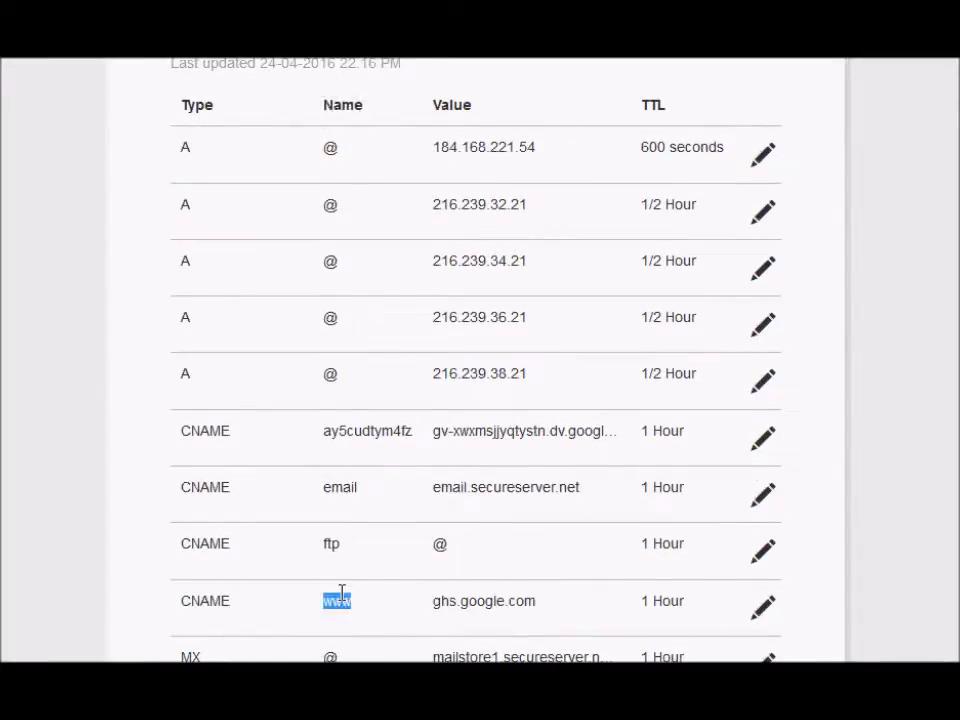
{"action": "double_click", "coordinate": [443, 104]}
{"action": "left_click_drag", "start_coordinate": [431, 602], "coordinate": [539, 597]}
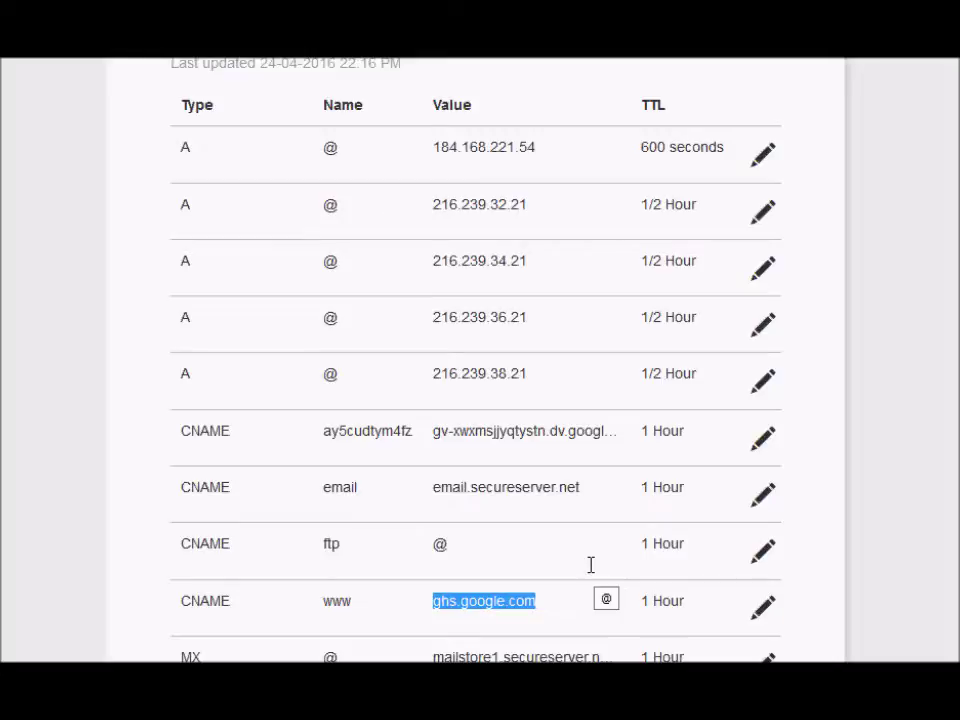
- Compare the first CNAME row with the help article's note that the second CNAME is particular to the blog and Google Account
{"action": "scroll", "coordinate": [590, 566], "scroll_direction": "down", "scroll_amount": 2}
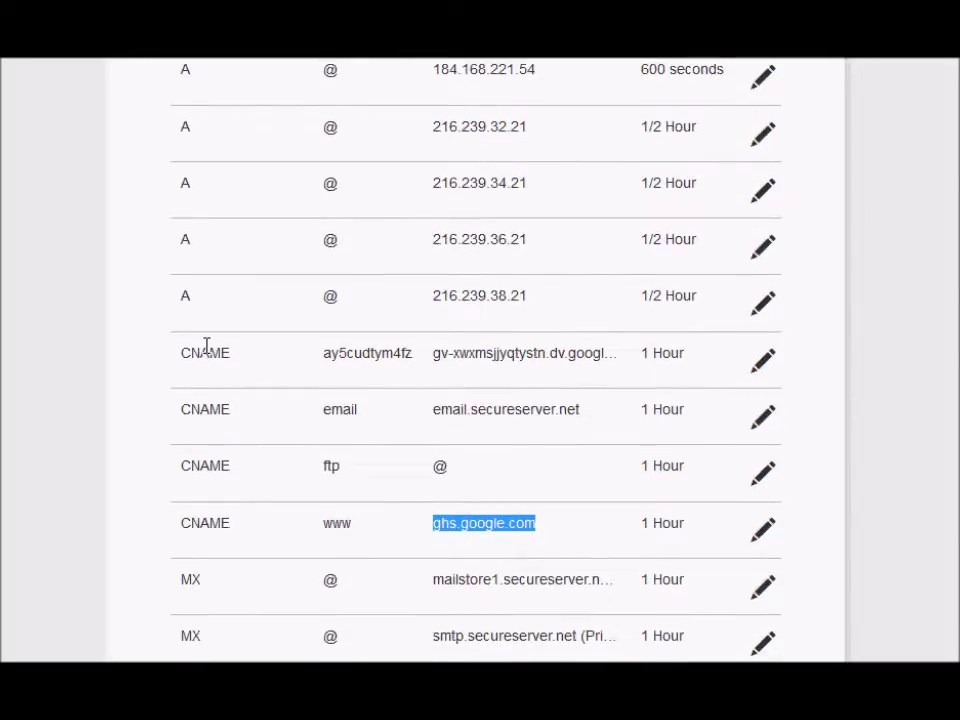
{"action": "double_click", "coordinate": [199, 347]}
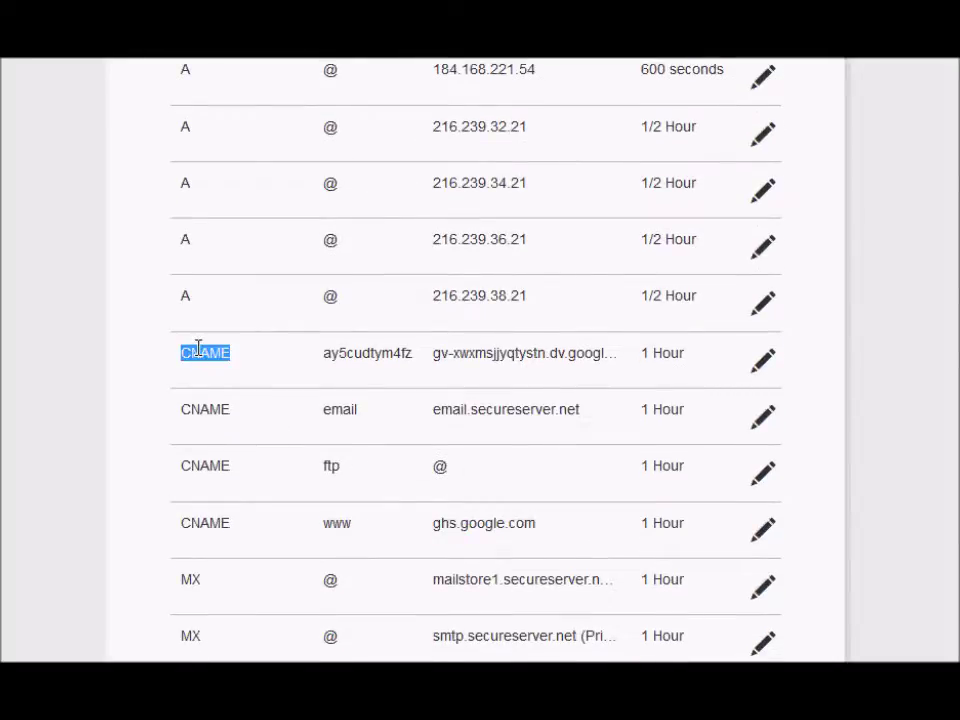
{"action": "key", "text": "alt+Tab"}
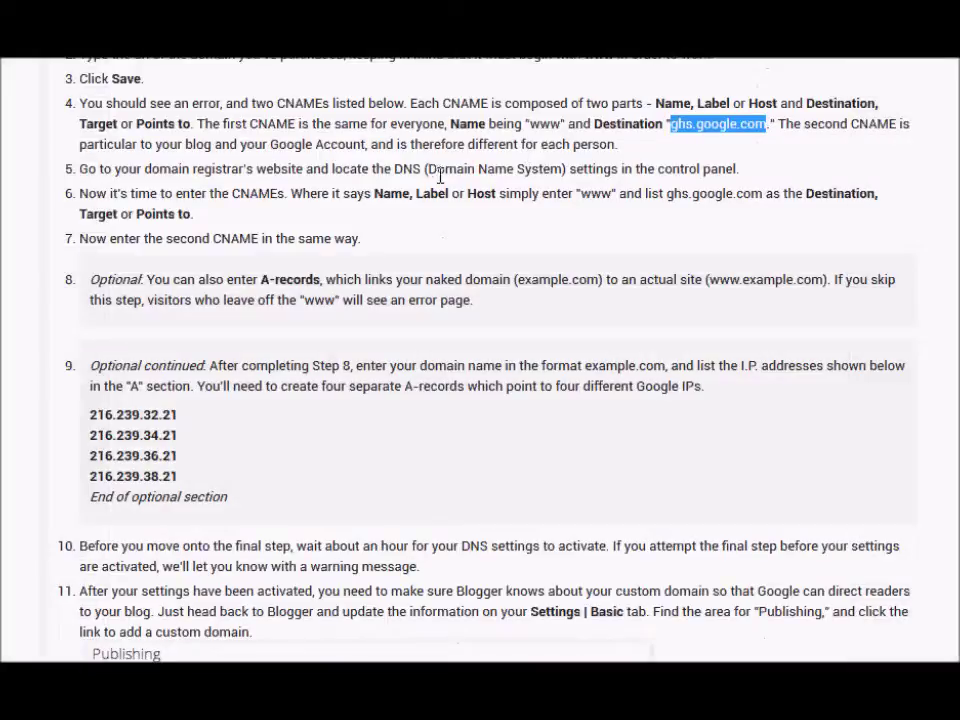
{"action": "left_click_drag", "start_coordinate": [161, 144], "coordinate": [465, 144]}
{"action": "key", "text": "alt+Tab"}
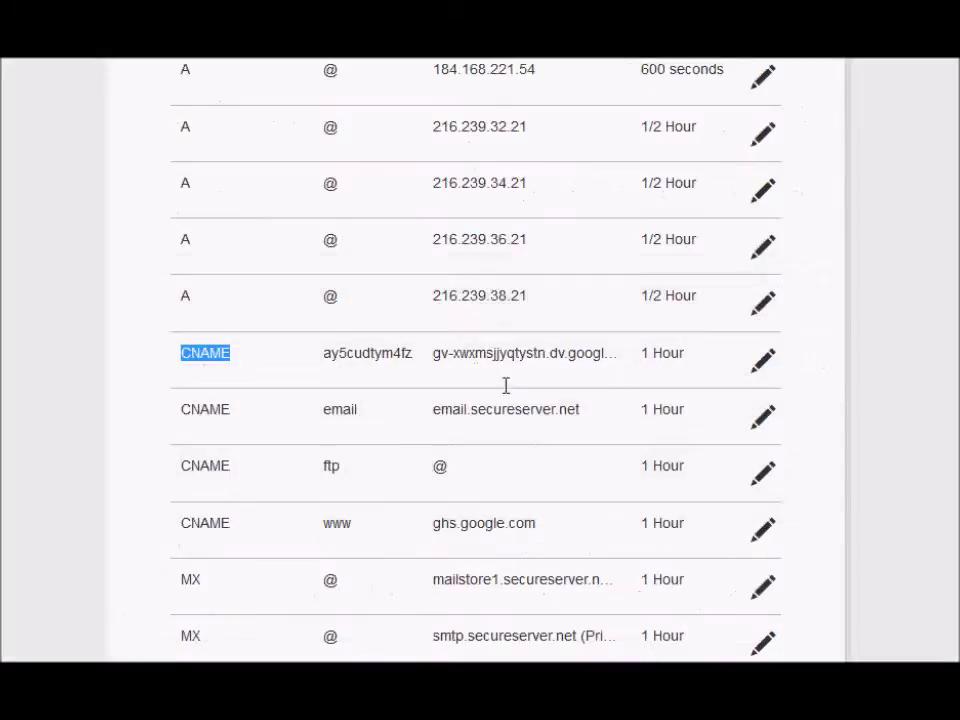
- Examine the type, name and value of the account-specific CNAME record alongside the www CNAME record
{"action": "double_click", "coordinate": [500, 353]}
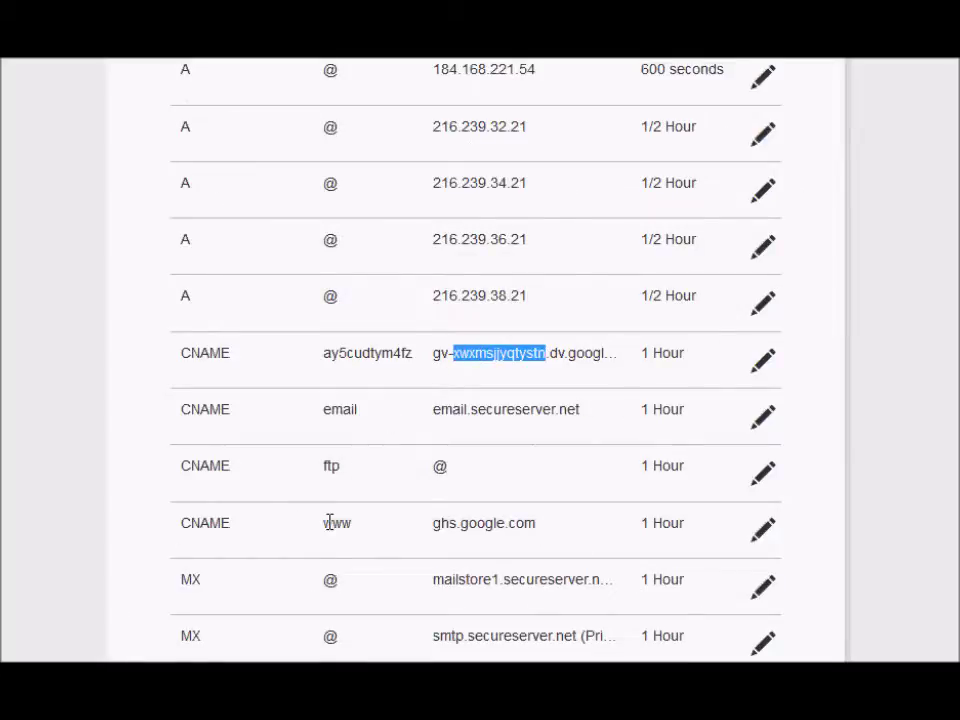
{"action": "double_click", "coordinate": [208, 522]}
{"action": "left_click", "coordinate": [337, 528]}
{"action": "double_click", "coordinate": [337, 525]}
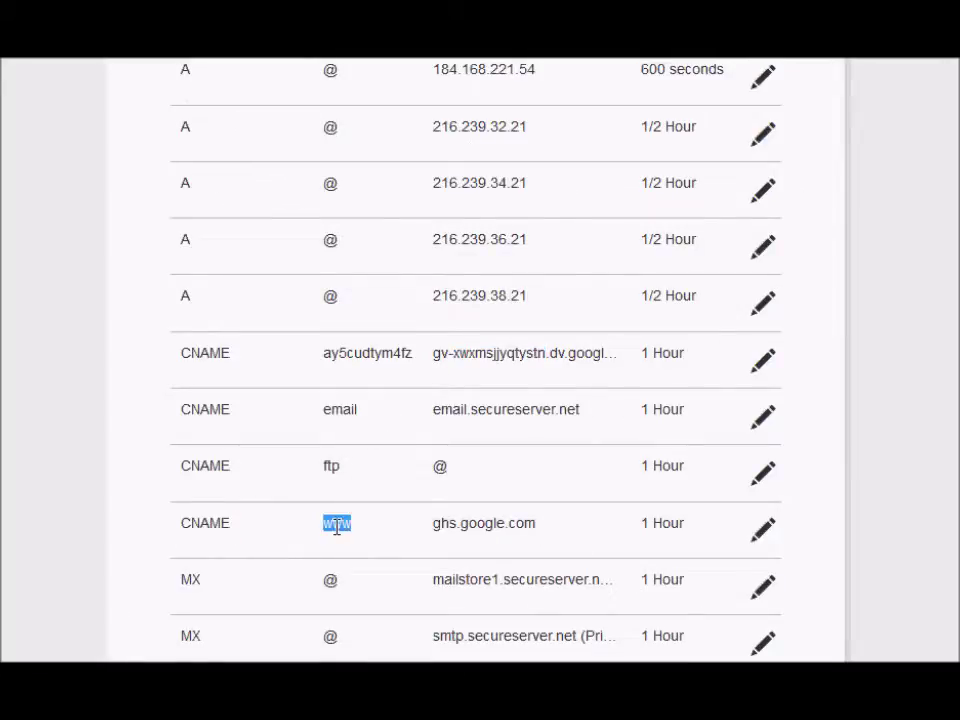
{"action": "double_click", "coordinate": [203, 354]}
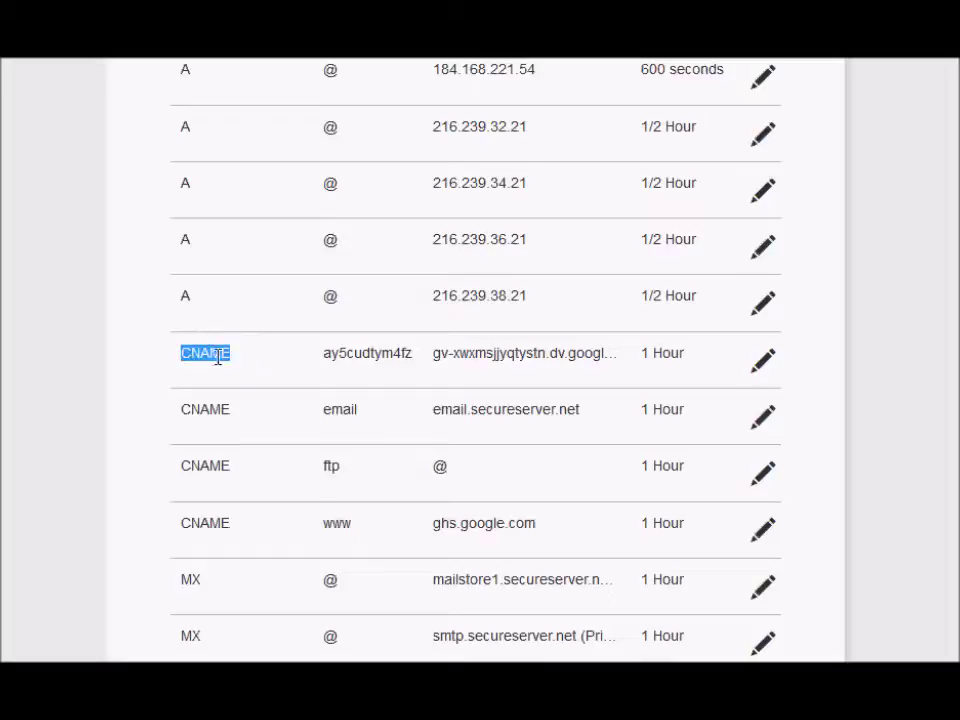
{"action": "double_click", "coordinate": [362, 353]}
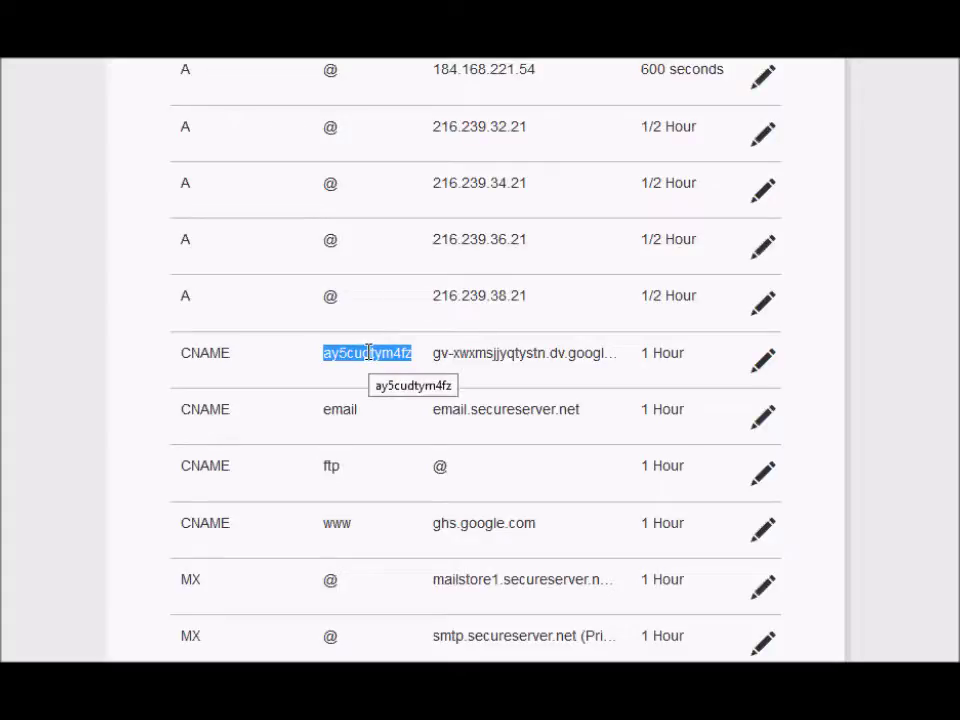
{"action": "double_click", "coordinate": [467, 353]}
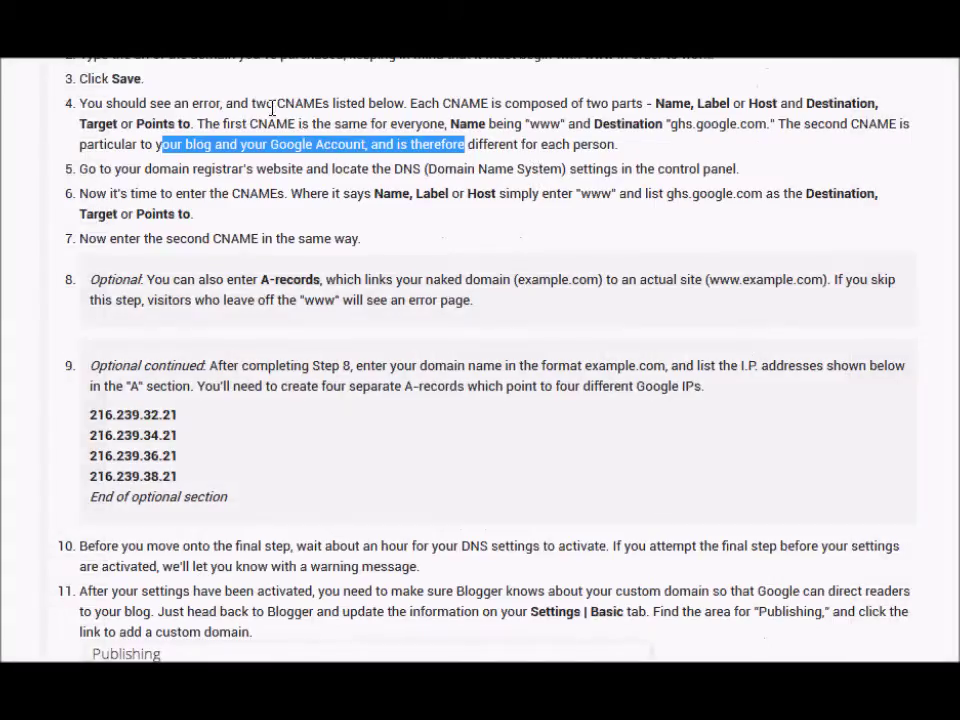
- Return to the Blogger Help article and read instruction 4 on CNAMEs and optional instruction 9 on the four A-records with their Google IPs
{"action": "left_click_drag", "start_coordinate": [278, 103], "coordinate": [568, 144]}
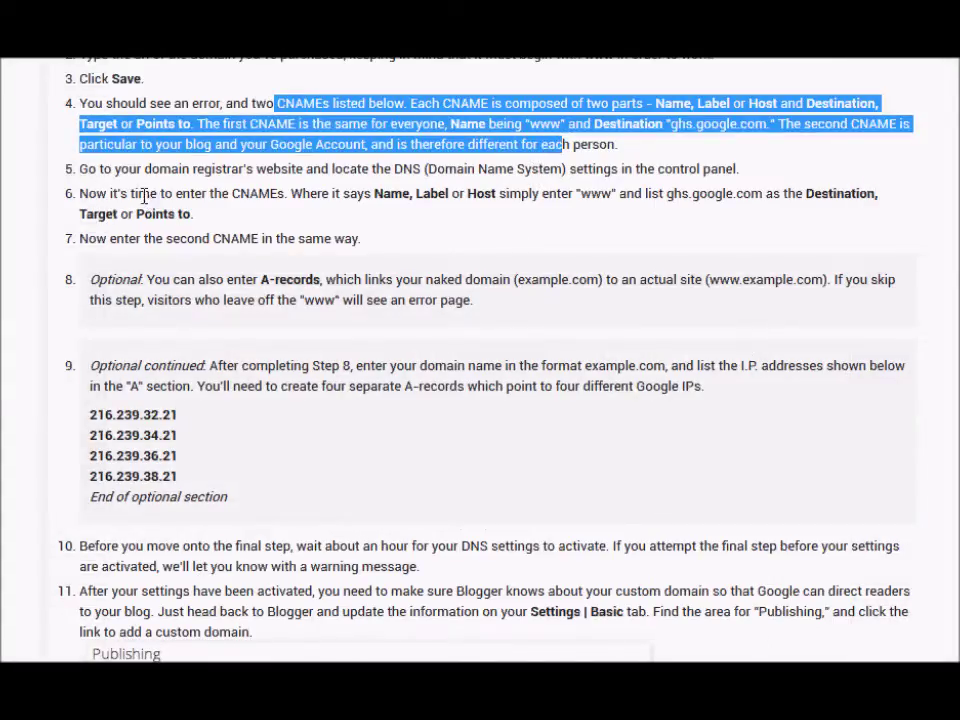
{"action": "scroll", "coordinate": [145, 197], "scroll_direction": "down", "scroll_amount": 3}
{"action": "left_click_drag", "start_coordinate": [110, 210], "coordinate": [206, 210]}
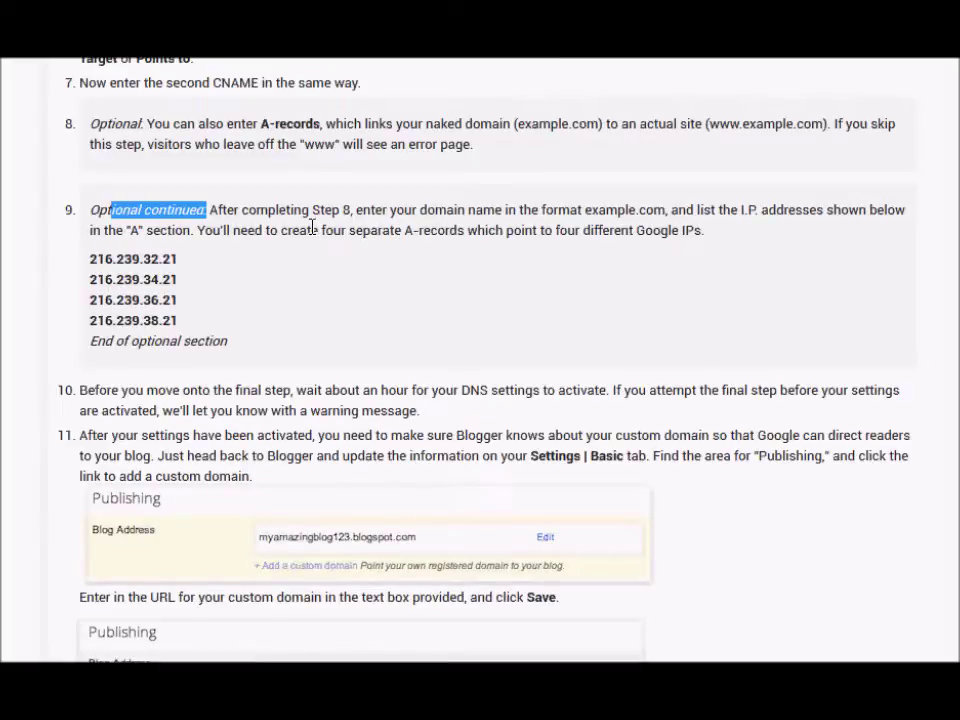
{"action": "left_click_drag", "start_coordinate": [321, 230], "coordinate": [710, 231]}
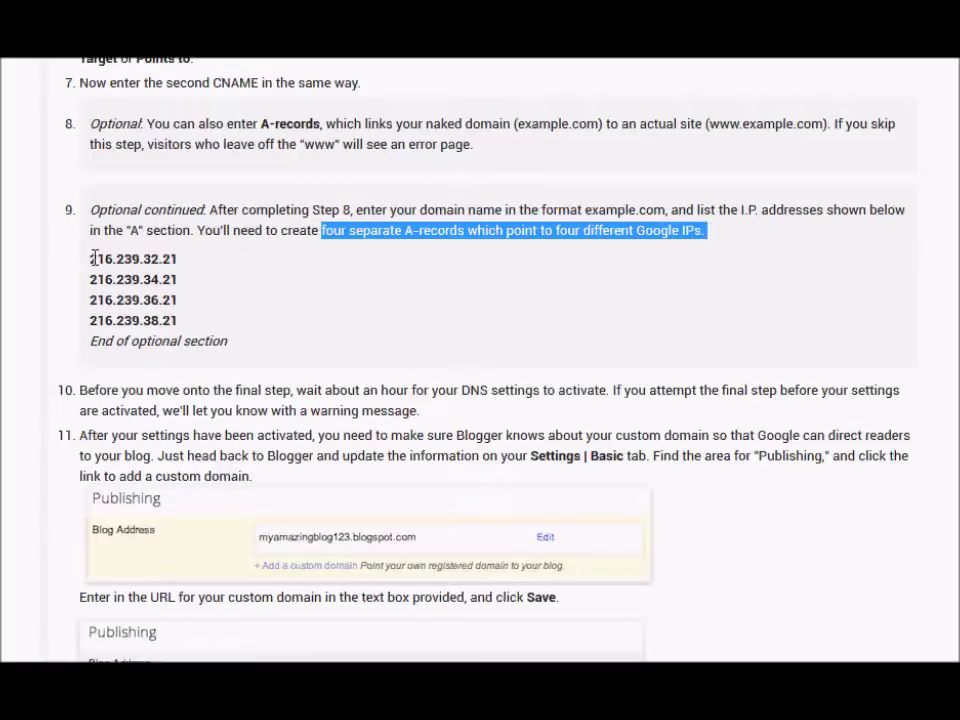
{"action": "left_click_drag", "start_coordinate": [88, 258], "coordinate": [192, 313]}
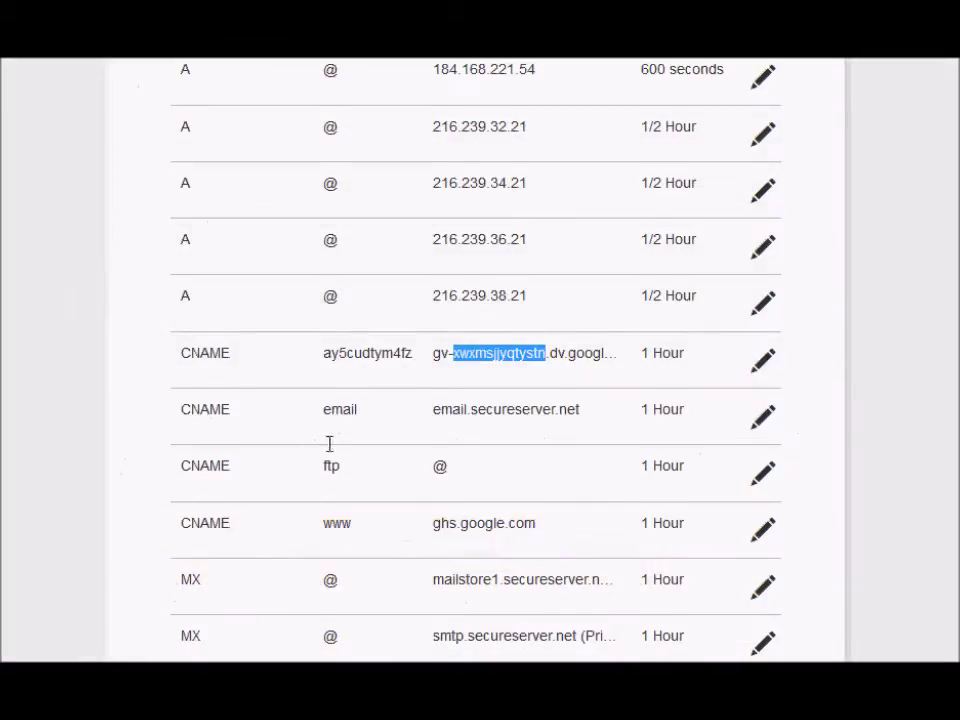
- Switch to GoDaddy's DNS management page and start a new record of type A
{"action": "scroll", "coordinate": [328, 444], "scroll_direction": "down", "scroll_amount": 7}
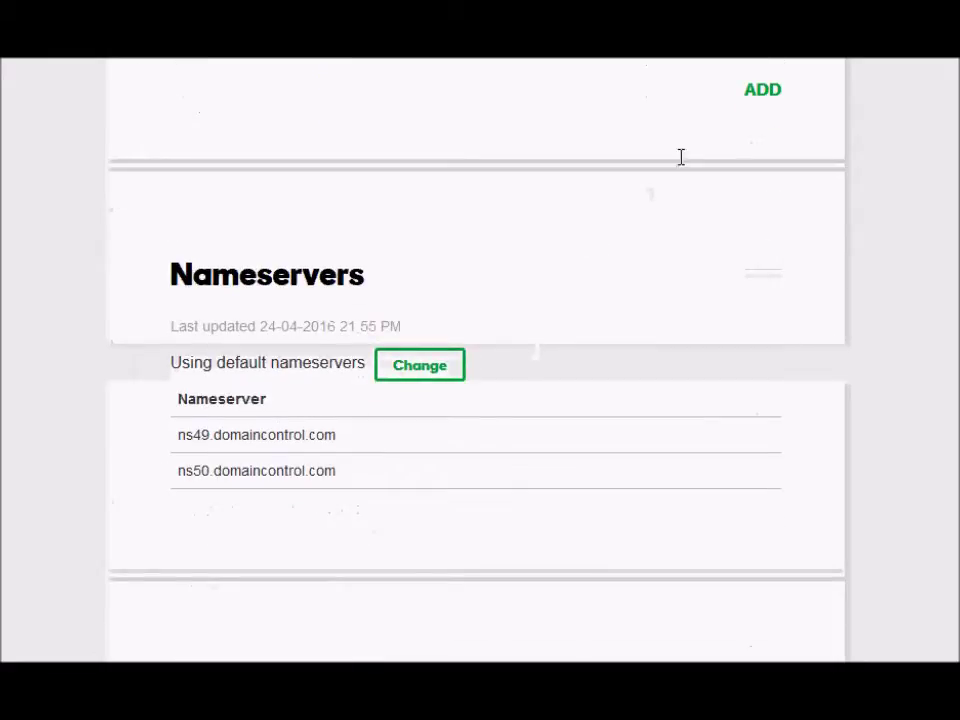
{"action": "left_click", "coordinate": [757, 92]}
{"action": "left_click", "coordinate": [381, 146]}
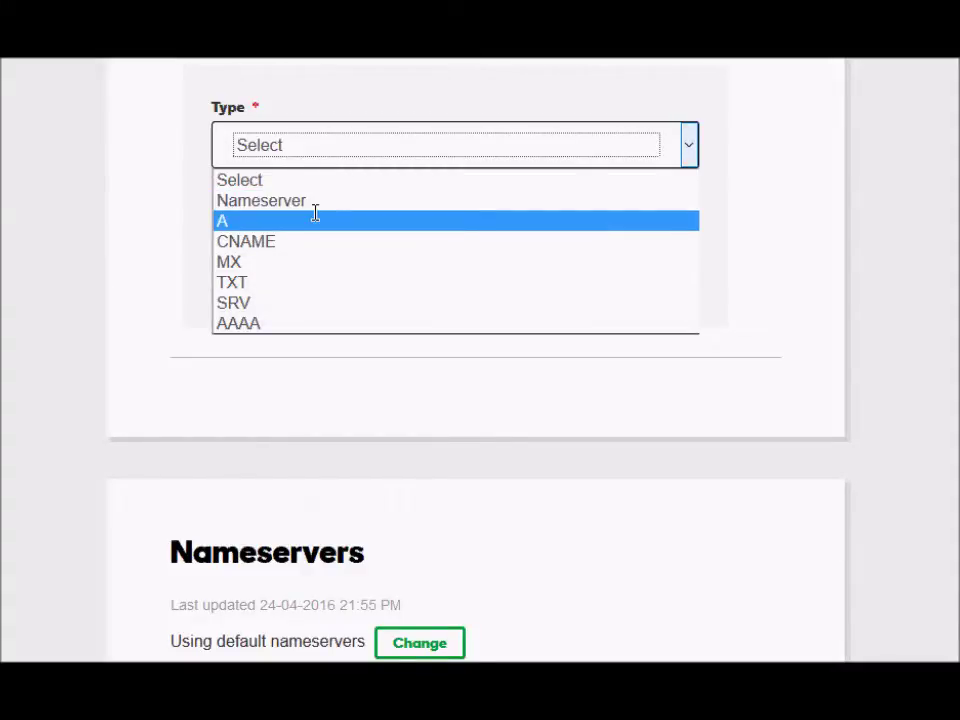
{"action": "left_click", "coordinate": [315, 215]}
{"action": "left_click", "coordinate": [317, 246]}
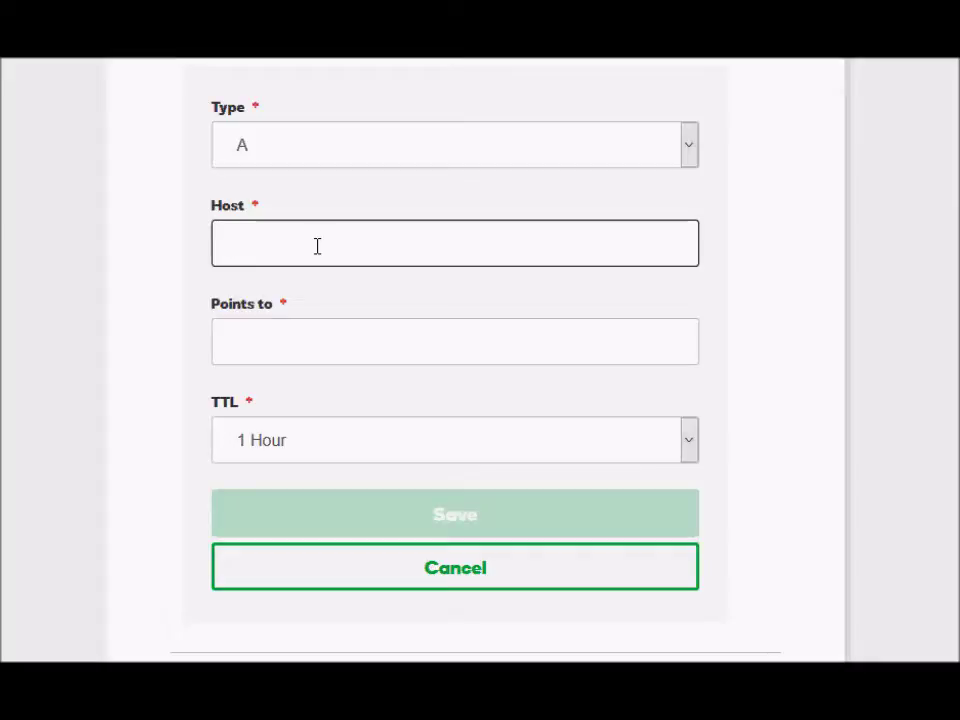
- Copy the @ name from an existing A record into the new A record's Host field
{"action": "scroll", "coordinate": [317, 246], "scroll_direction": "up", "scroll_amount": 7}
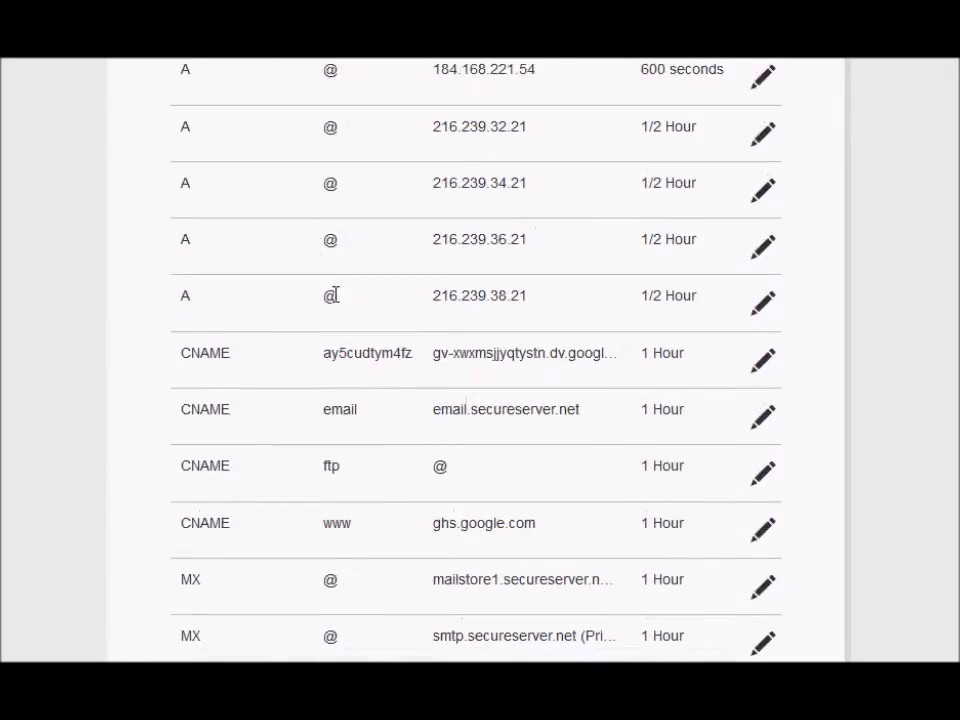
{"action": "double_click", "coordinate": [335, 296]}
{"action": "key", "text": "ctrl+c"}
{"action": "scroll", "coordinate": [329, 296], "scroll_direction": "down", "scroll_amount": 7}
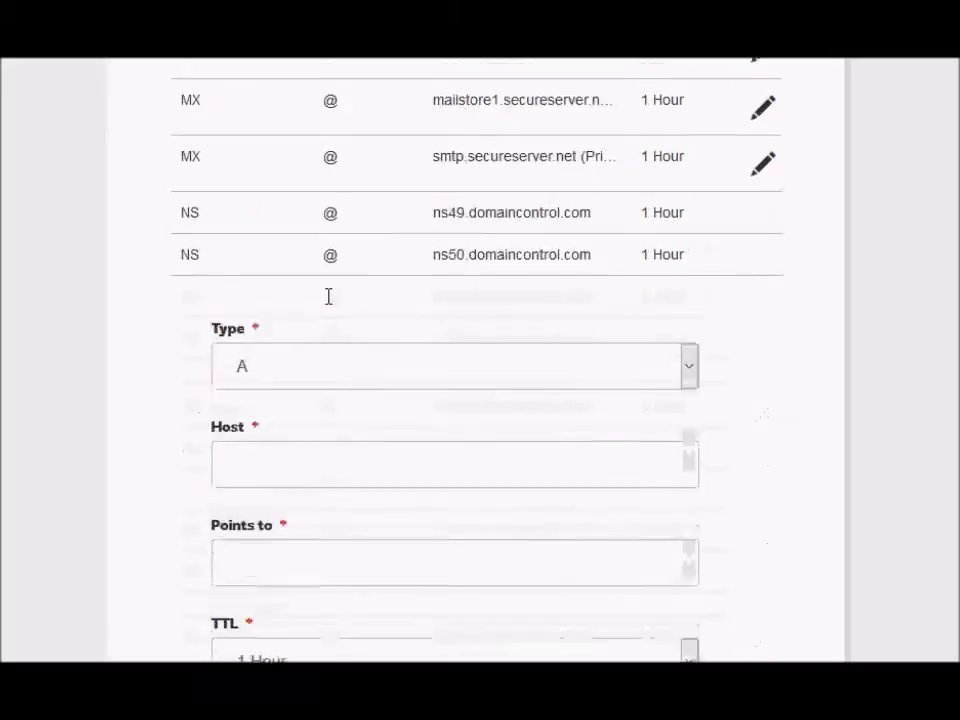
{"action": "left_click", "coordinate": [330, 248]}
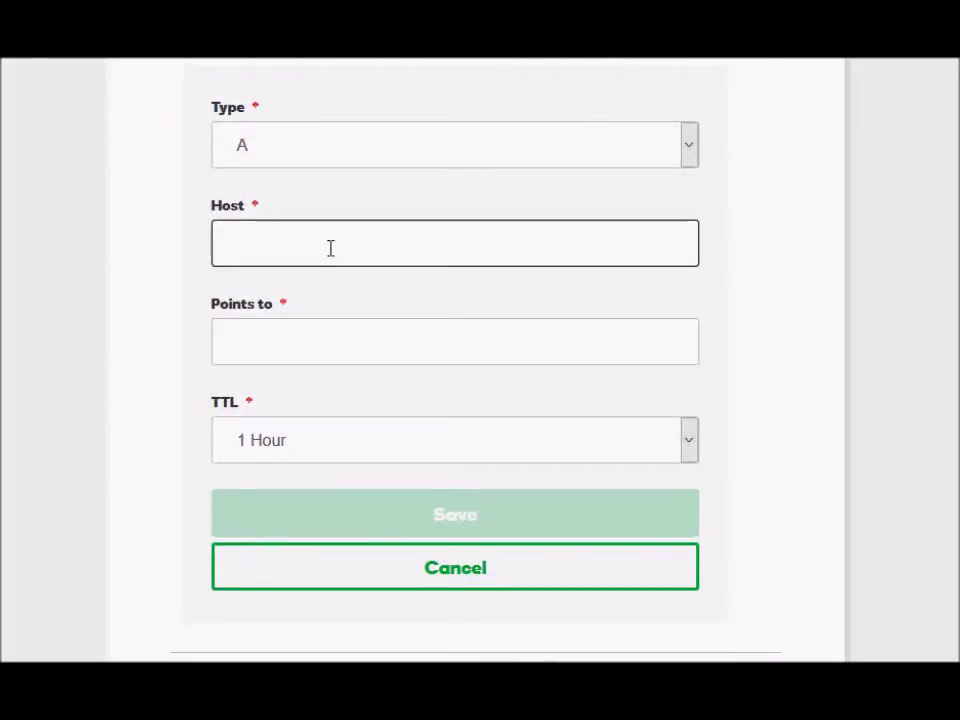
{"action": "key", "text": "ctrl+v"}
{"action": "left_click", "coordinate": [319, 332]}
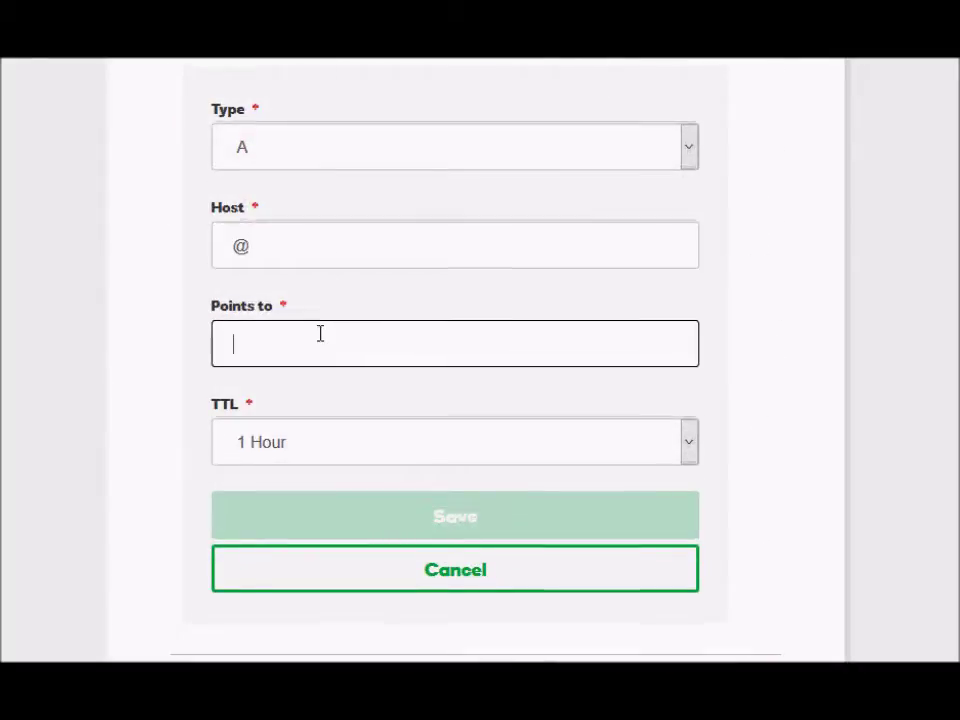
- Copy the first Google IP, 216.239.32.21, from the help article into the new A record's Points to field, and cancel the record
{"action": "scroll", "coordinate": [461, 63], "scroll_direction": "up", "scroll_amount": 4}
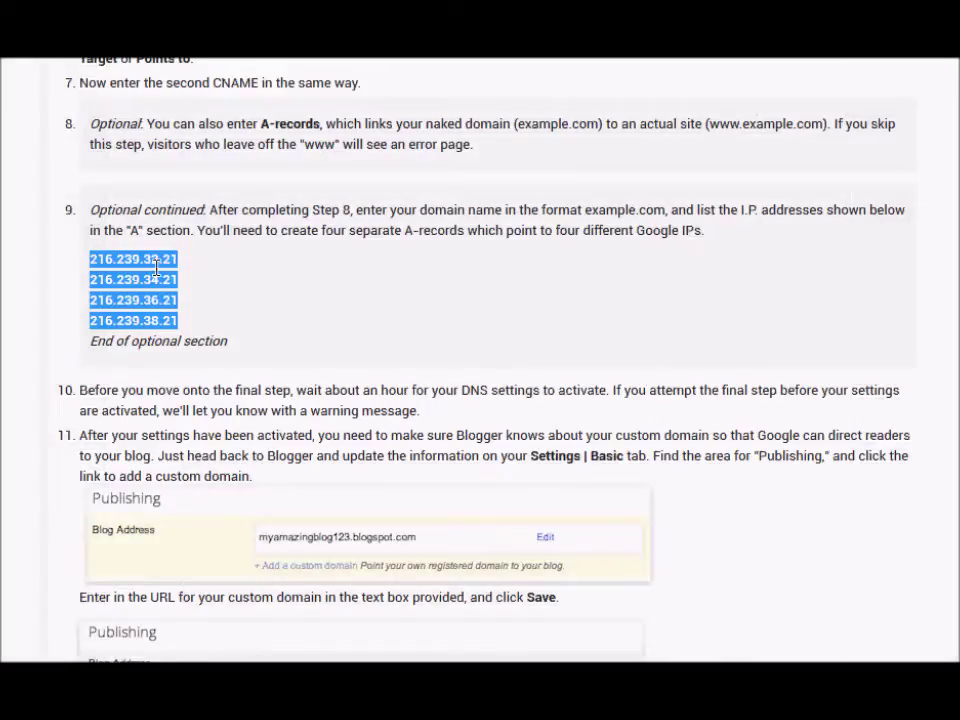
{"action": "left_click", "coordinate": [179, 259]}
{"action": "left_click_drag", "start_coordinate": [179, 259], "coordinate": [88, 259]}
{"action": "key", "text": "ctrl+c"}
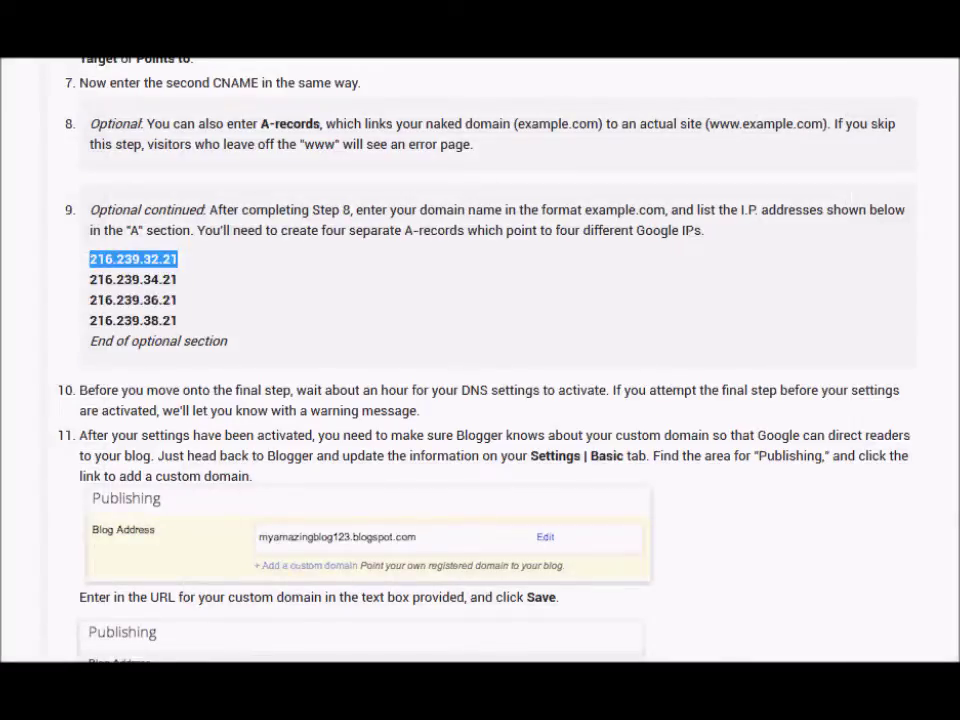
{"action": "scroll", "coordinate": [315, 557], "scroll_direction": "down", "scroll_amount": 3}
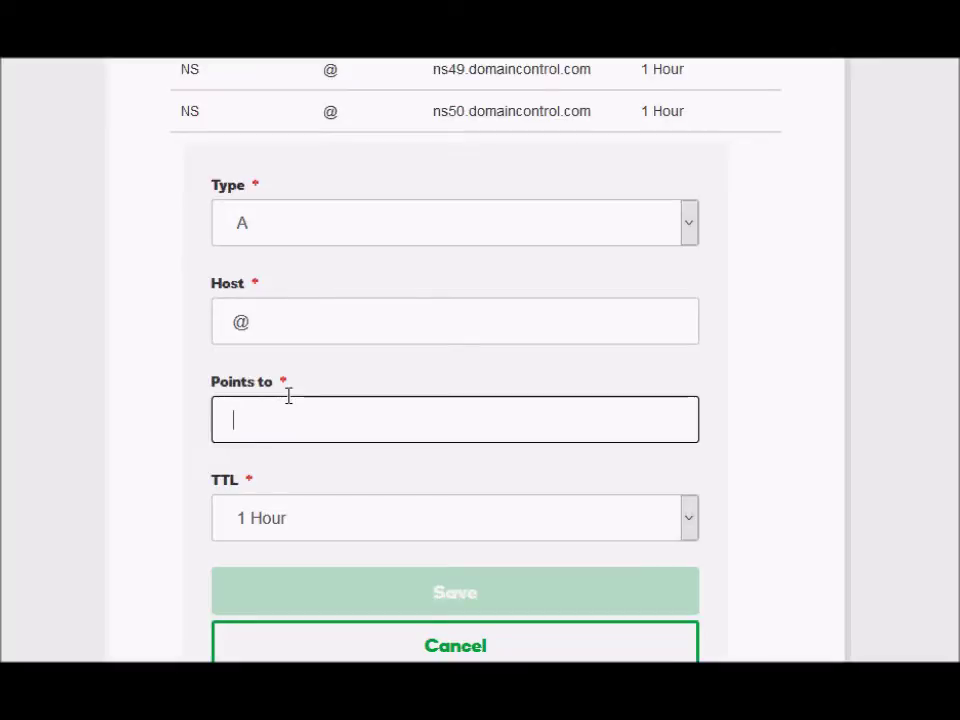
{"action": "key", "text": "ctrl+v"}
{"action": "scroll", "coordinate": [291, 418], "scroll_direction": "down", "scroll_amount": 1}
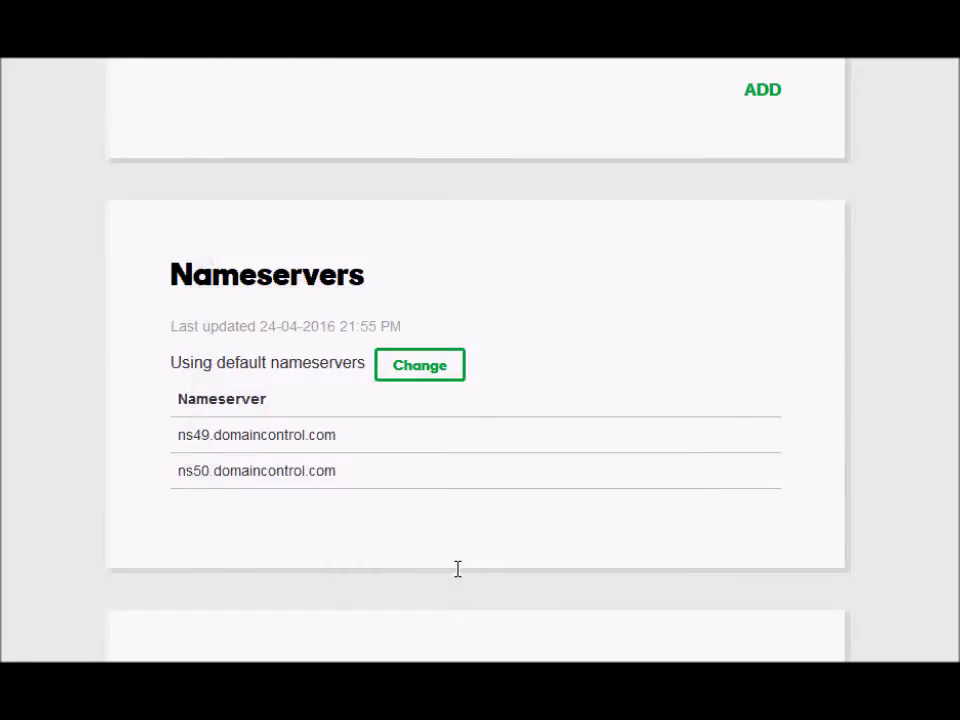
- Compare the four @ A records in the DNS Records table with the four Google IPs in the help article
{"action": "scroll", "coordinate": [457, 569], "scroll_direction": "up", "scroll_amount": 10}
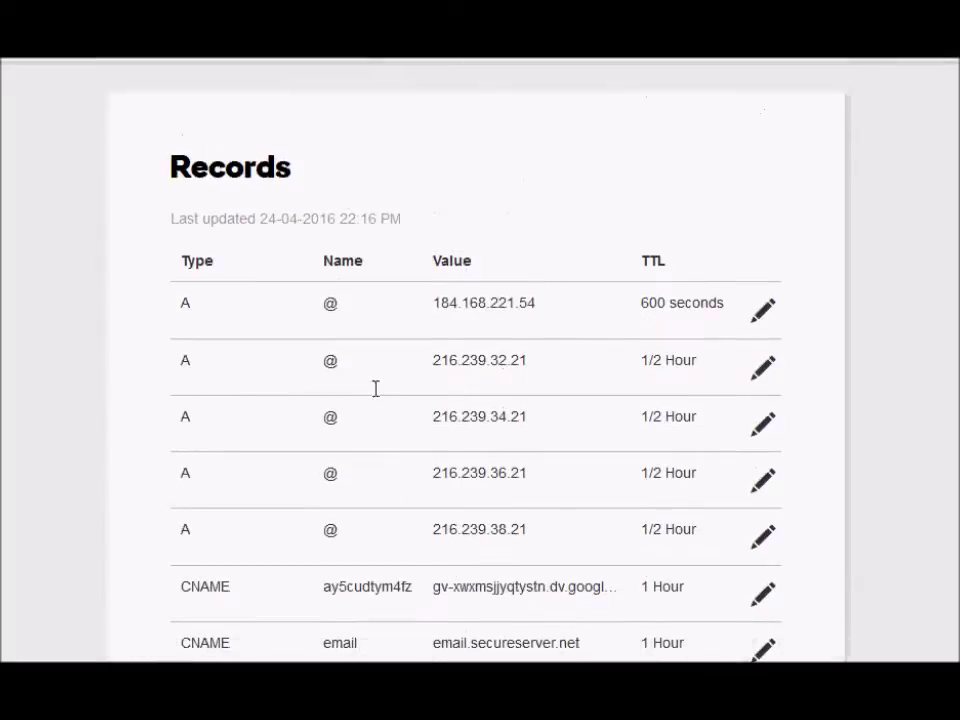
{"action": "triple_click", "coordinate": [194, 358]}
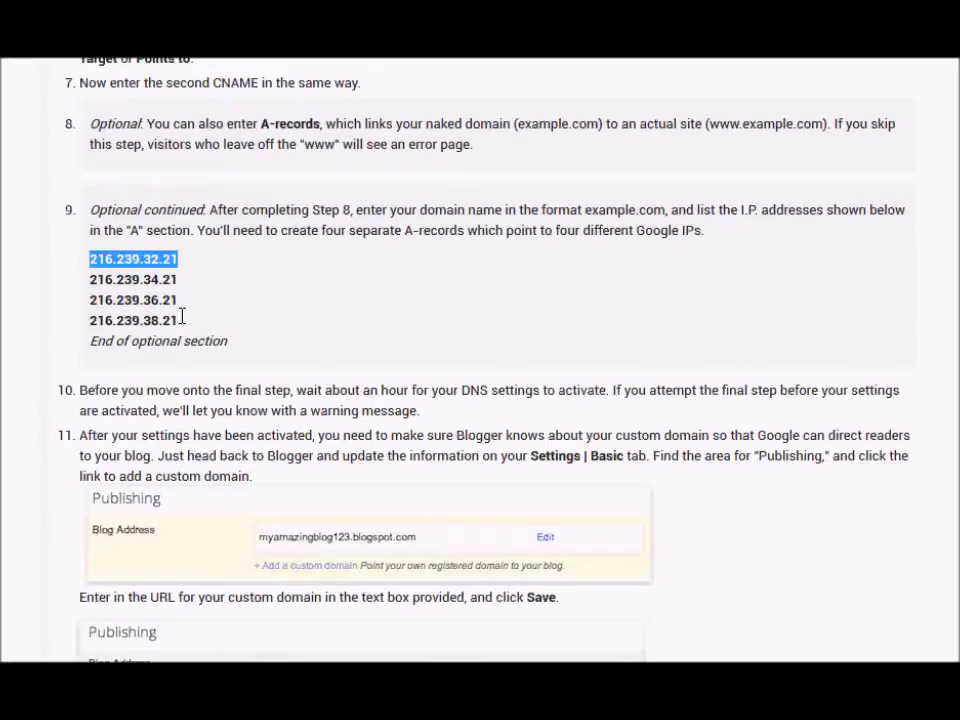
{"action": "left_click_drag", "start_coordinate": [181, 317], "coordinate": [92, 261]}
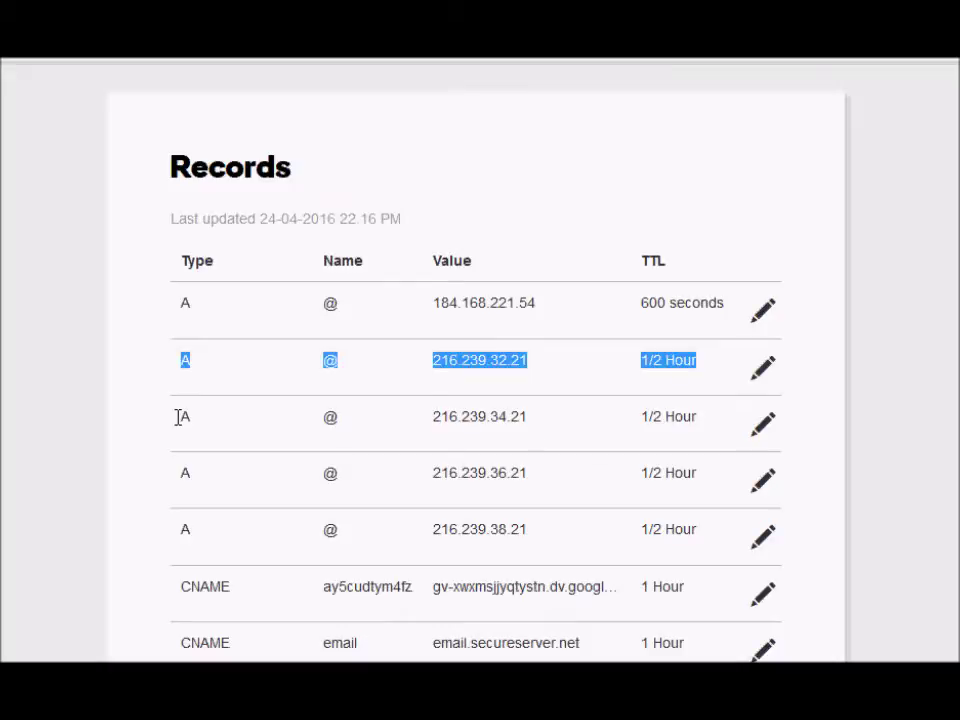
{"action": "left_click_drag", "start_coordinate": [176, 416], "coordinate": [168, 367]}
{"action": "left_click", "coordinate": [700, 528]}
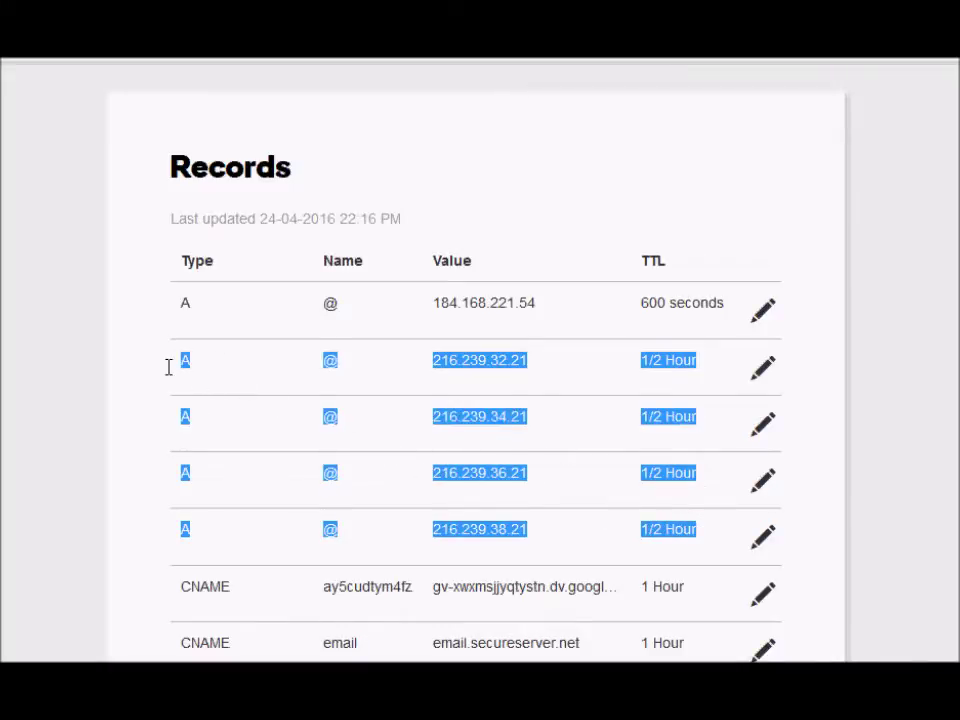
- Examine the names of the www CNAME record and the account-specific CNAME record in the DNS table
{"action": "scroll", "coordinate": [168, 367], "scroll_direction": "down", "scroll_amount": 3}
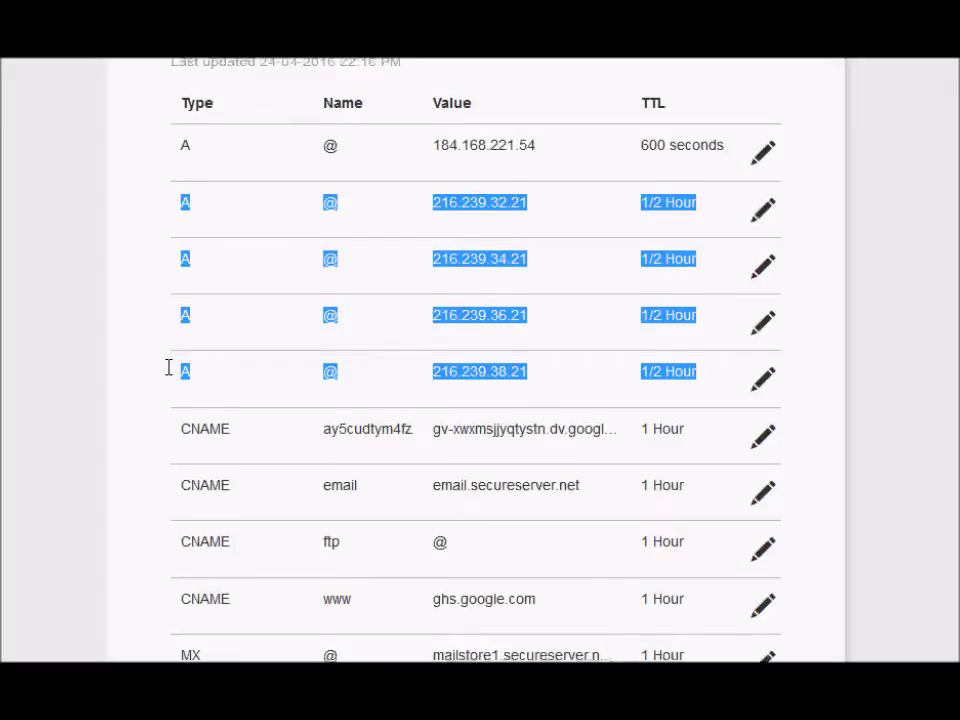
{"action": "scroll", "coordinate": [168, 367], "scroll_direction": "down", "scroll_amount": 2}
{"action": "scroll", "coordinate": [168, 367], "scroll_direction": "down", "scroll_amount": 2}
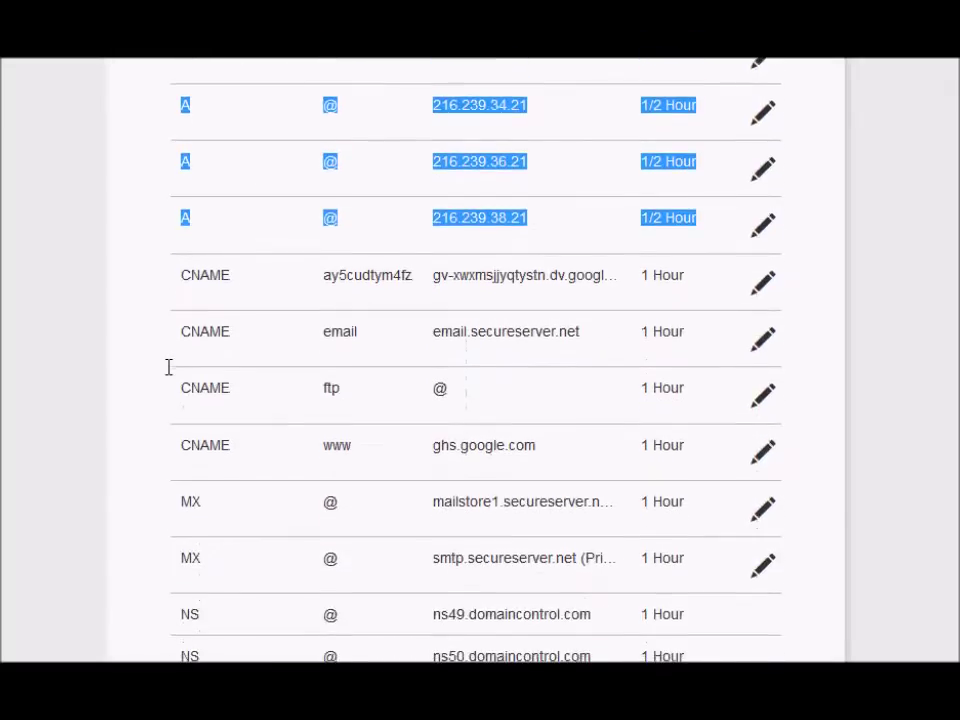
{"action": "left_click", "coordinate": [341, 444]}
{"action": "double_click", "coordinate": [341, 444]}
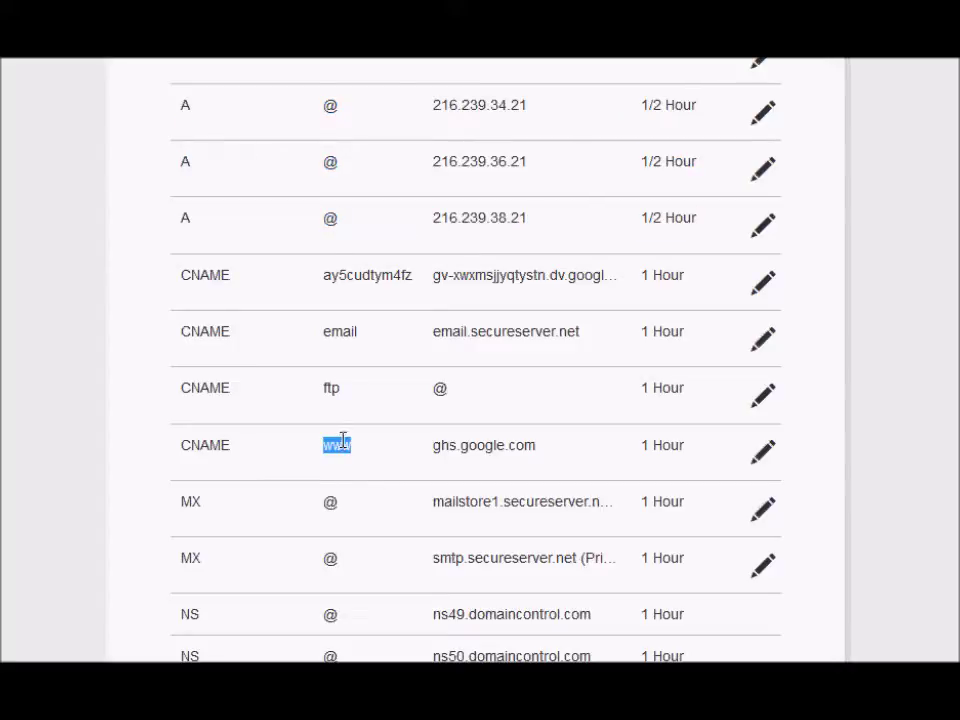
{"action": "left_click", "coordinate": [348, 280]}
{"action": "double_click", "coordinate": [348, 280]}
- Return to the help article and review the note on the blog-specific second CNAME and the four Google IPs in instruction 9
{"action": "key", "text": "alt+Tab"}
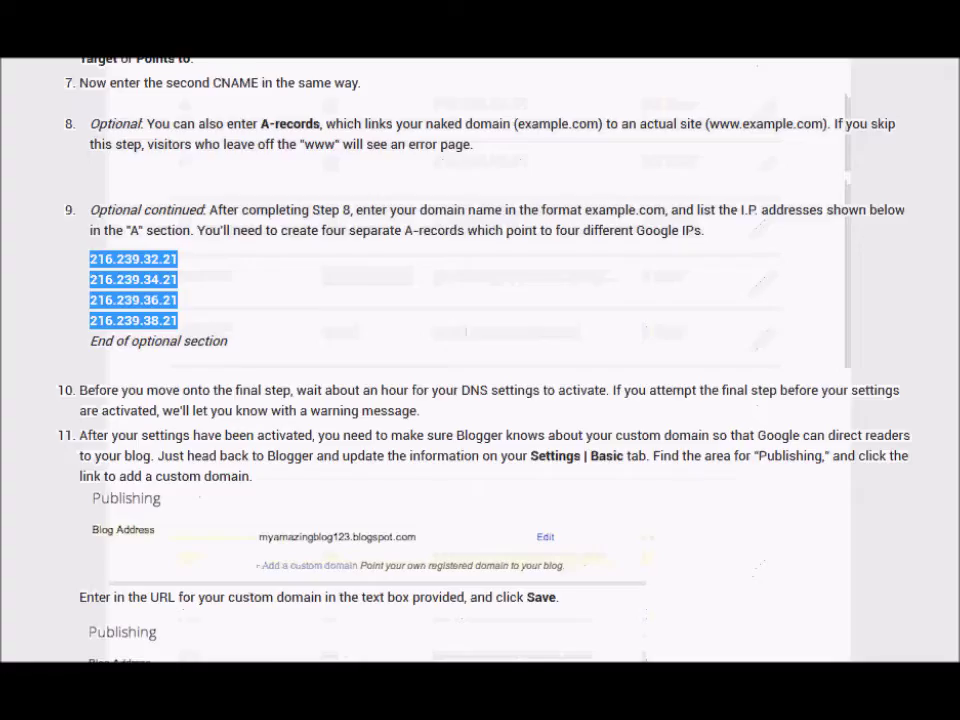
{"action": "scroll", "coordinate": [348, 280], "scroll_direction": "up", "scroll_amount": 5}
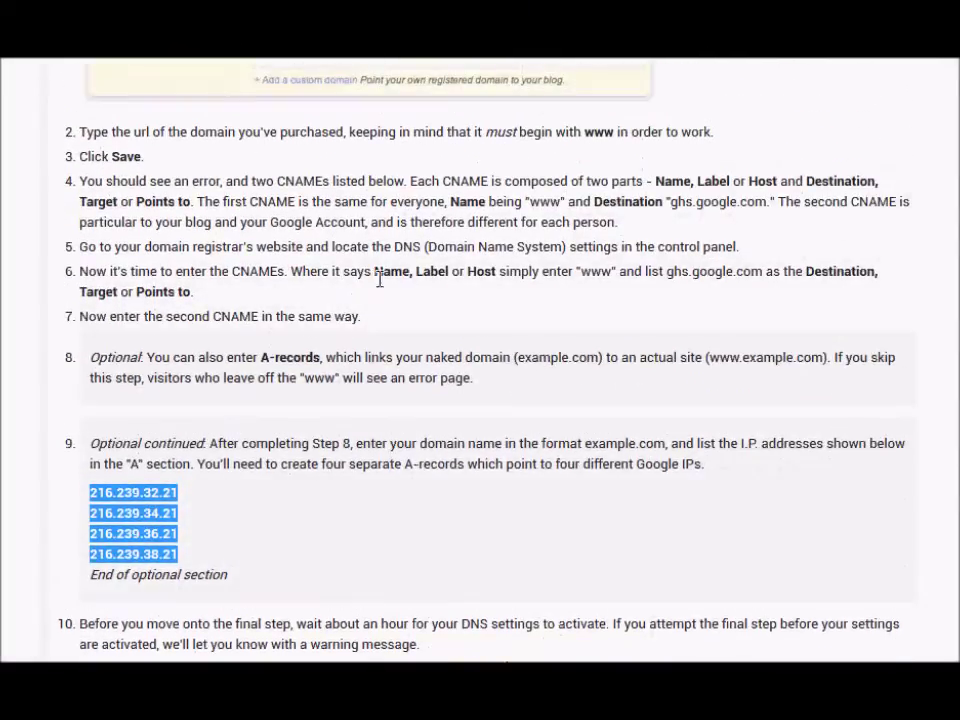
{"action": "left_click_drag", "start_coordinate": [152, 222], "coordinate": [435, 212]}
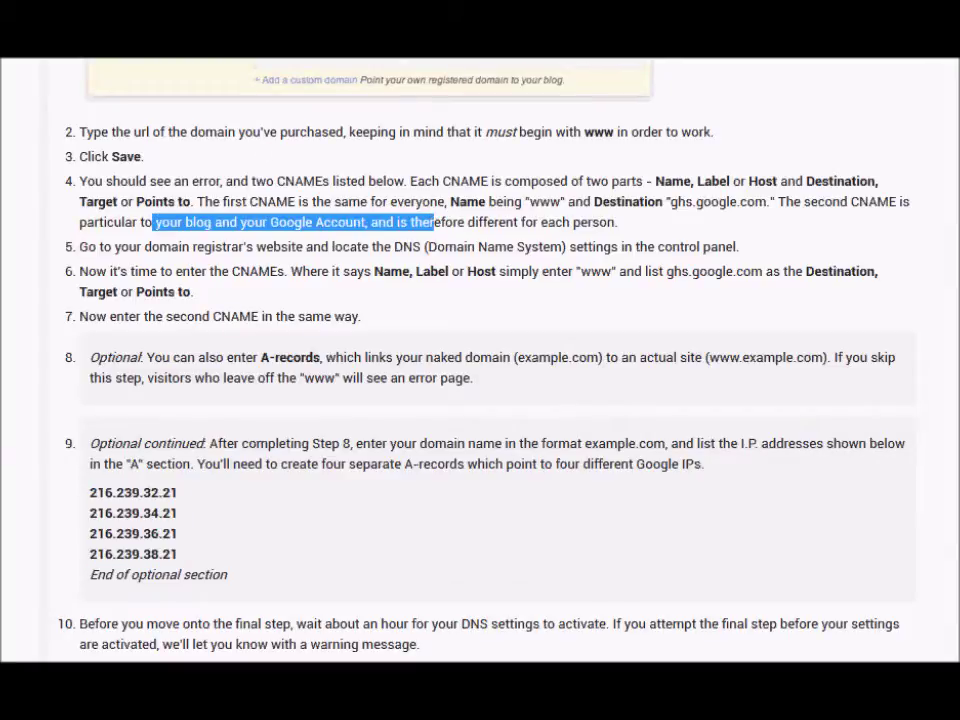
{"action": "key", "text": "alt+Tab"}
{"action": "left_click", "coordinate": [90, 490]}
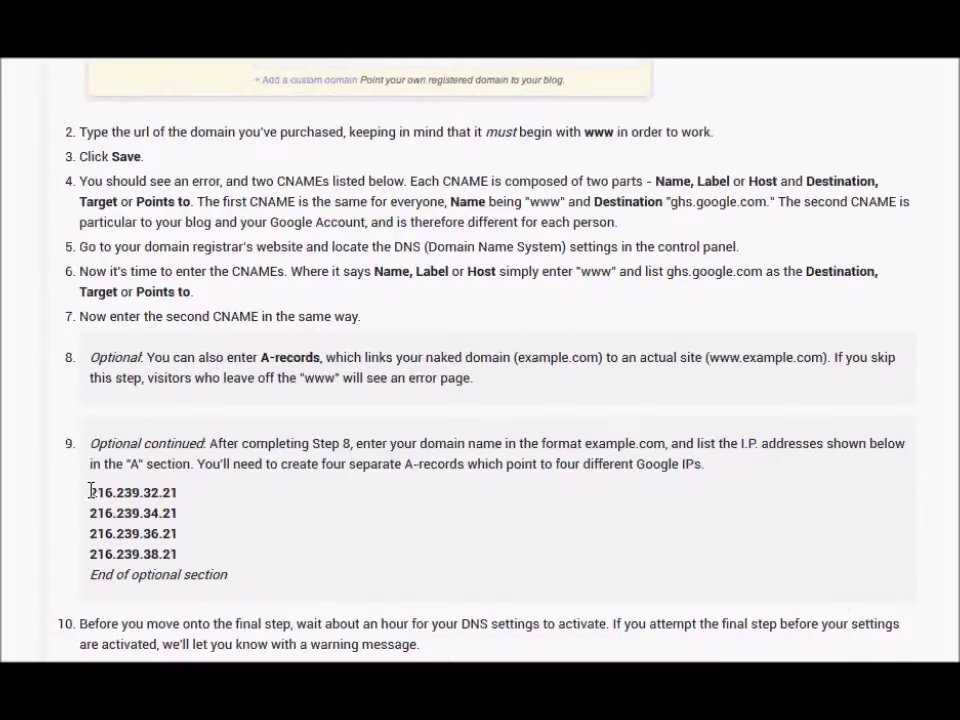
{"action": "left_click_drag", "start_coordinate": [90, 490], "coordinate": [205, 549]}
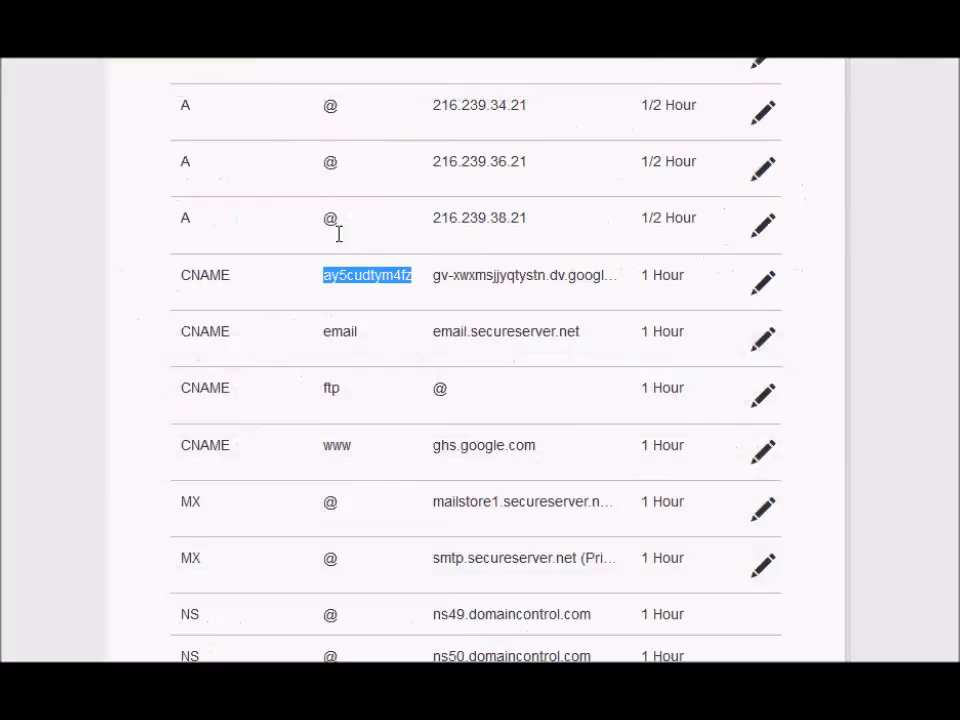
- Recheck the four A records for 216.239.32.21 through 216.239.38.21 in GoDaddy's DNS Records table
{"action": "scroll", "coordinate": [343, 251], "scroll_direction": "up", "scroll_amount": 3}
{"action": "left_click_drag", "start_coordinate": [566, 352], "coordinate": [167, 208]}
{"action": "scroll", "coordinate": [178, 219], "scroll_direction": "up", "scroll_amount": 3}
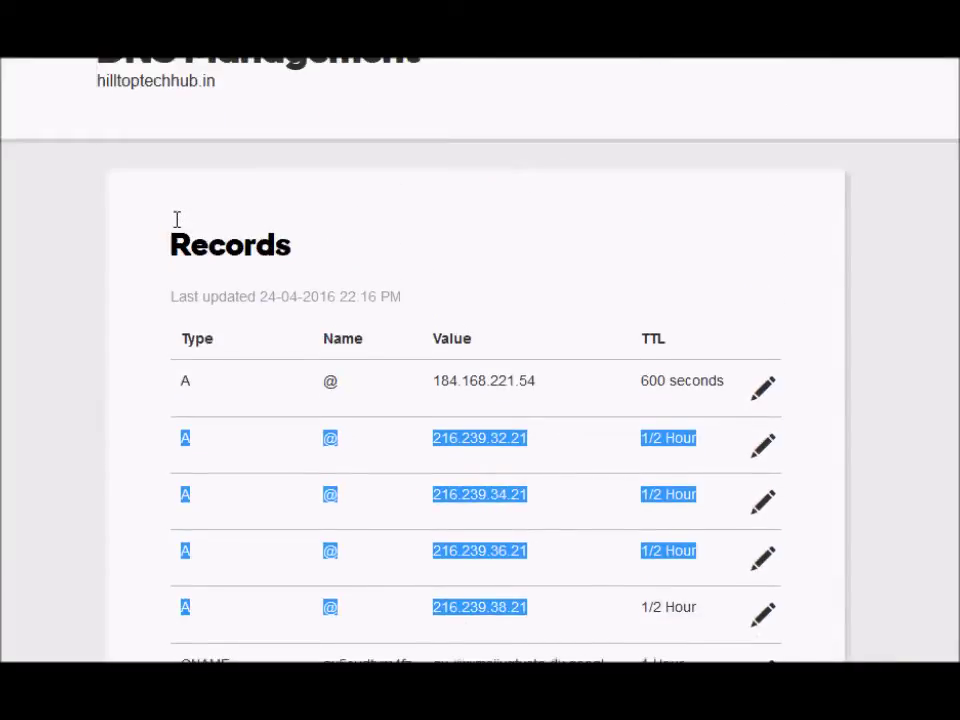
{"action": "scroll", "coordinate": [176, 219], "scroll_direction": "down", "scroll_amount": 5}
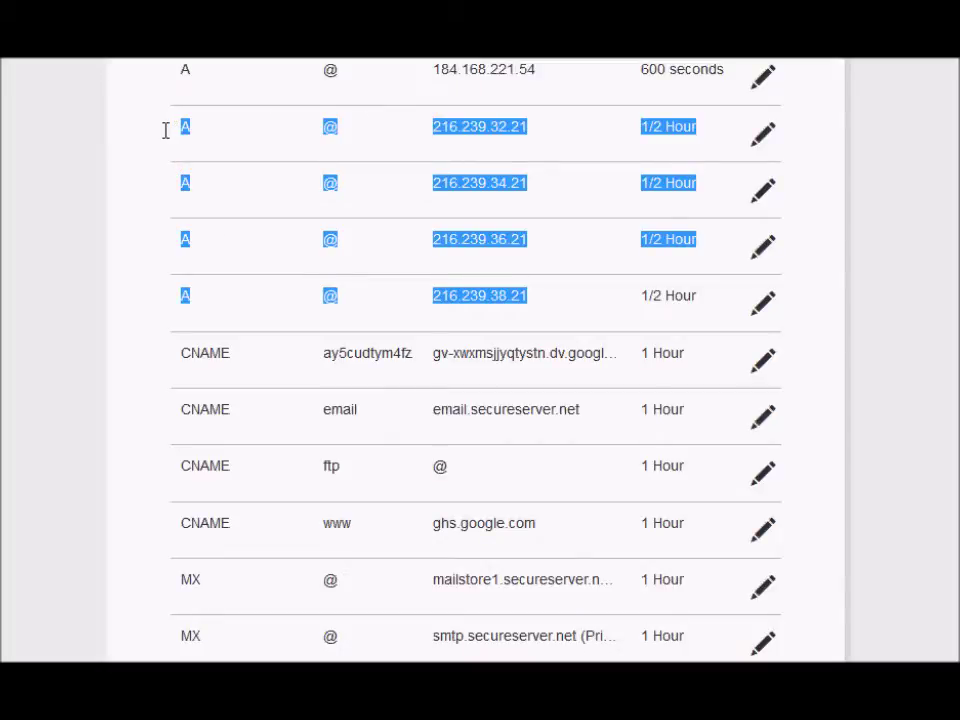
{"action": "left_click", "coordinate": [166, 131]}
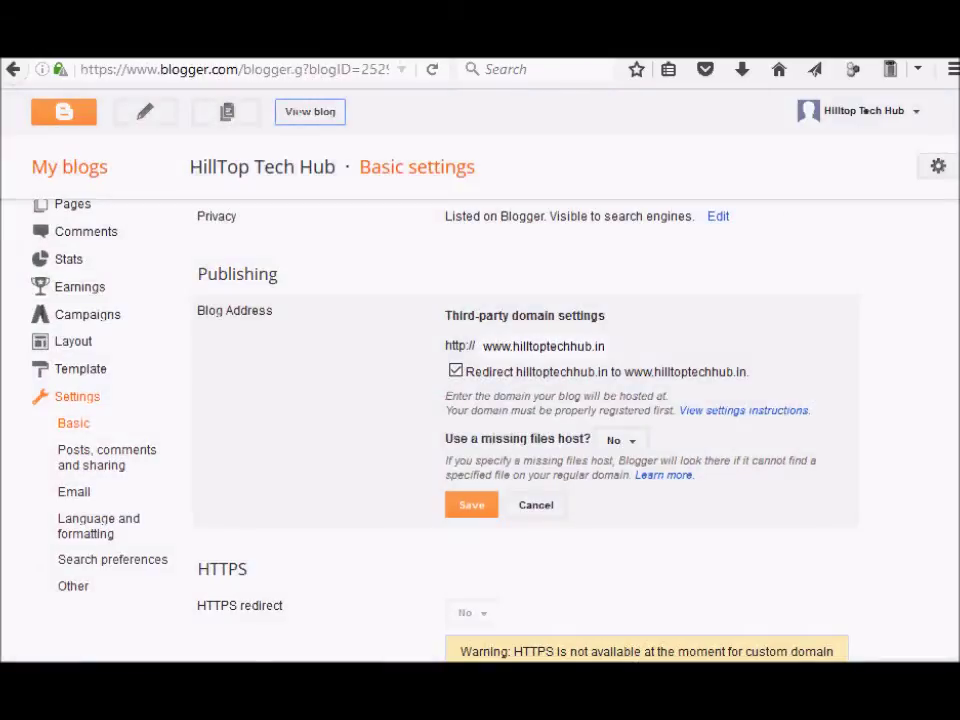
- Switch to the blog's Basic settings in Blogger, view the blog, and cancel editing of the third-party domain settings
{"action": "left_click", "coordinate": [309, 111]}
{"action": "left_click", "coordinate": [556, 505]}
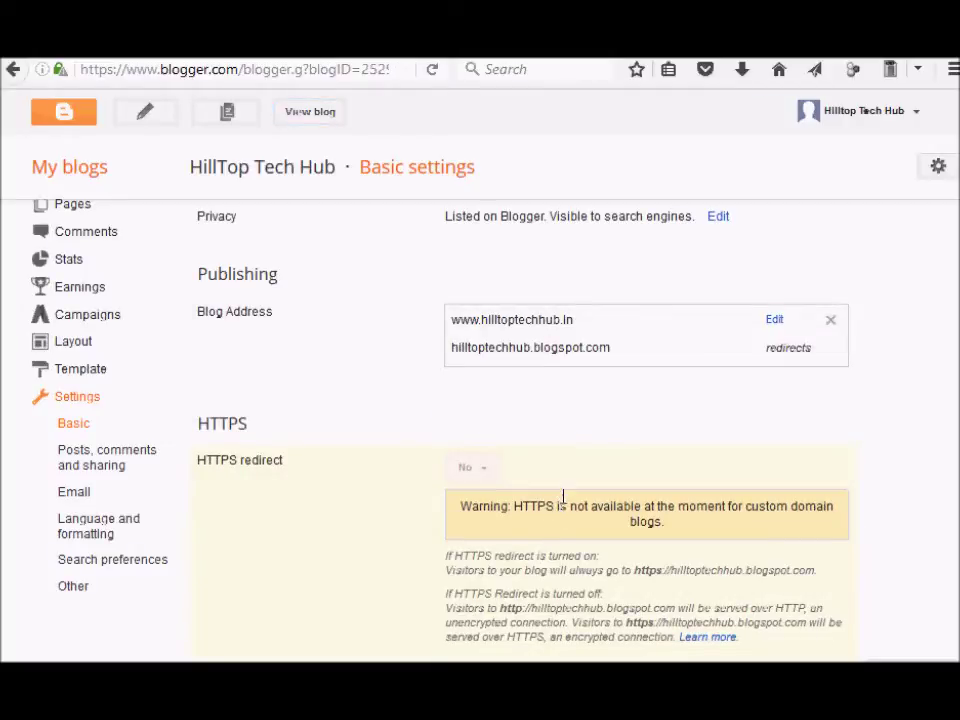